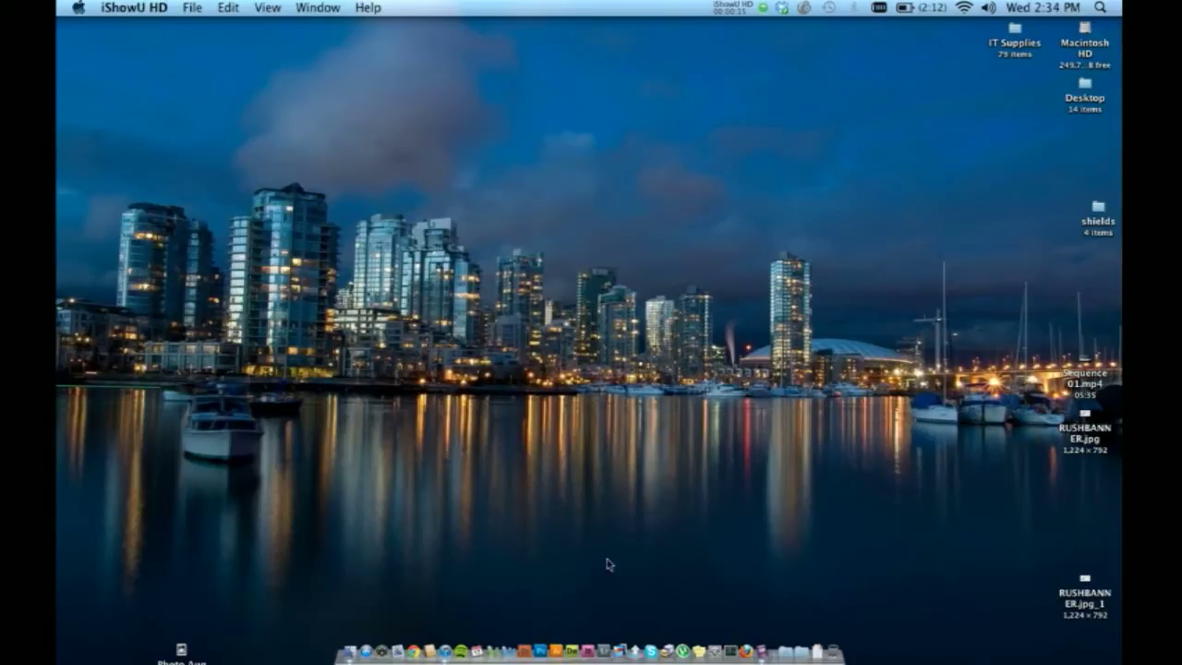
Launch Lightroom 3 and select the vertical photo of the wakeboarder flipping mid-air.
click(601, 650)
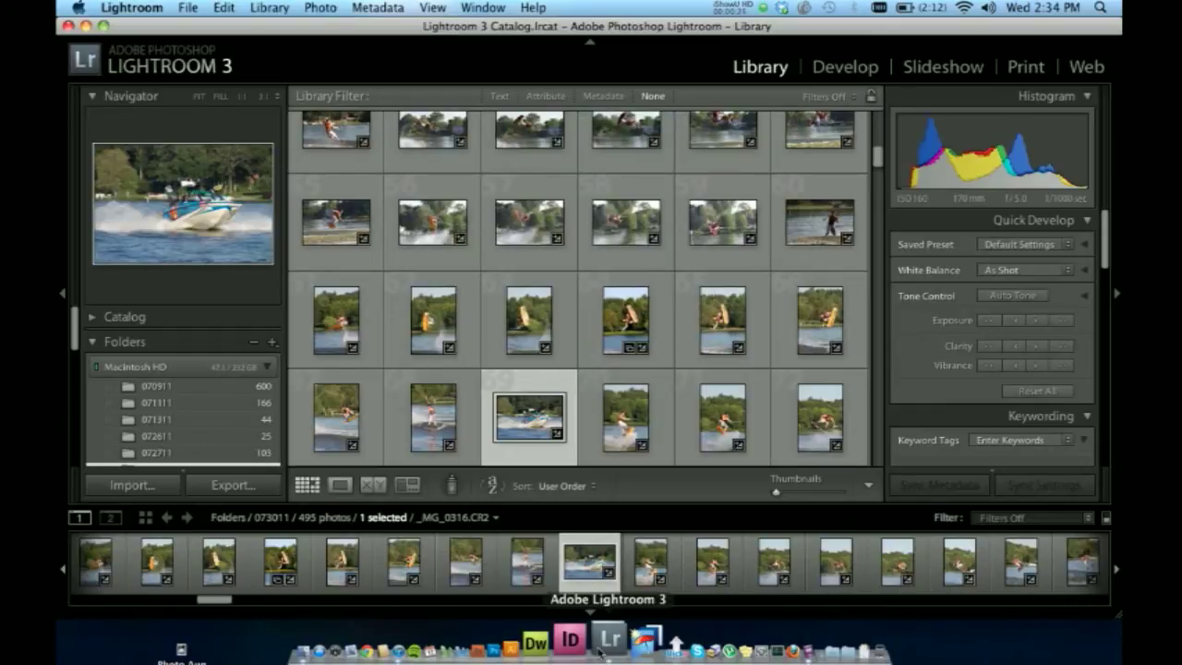
scroll(490, 351, down, 4)
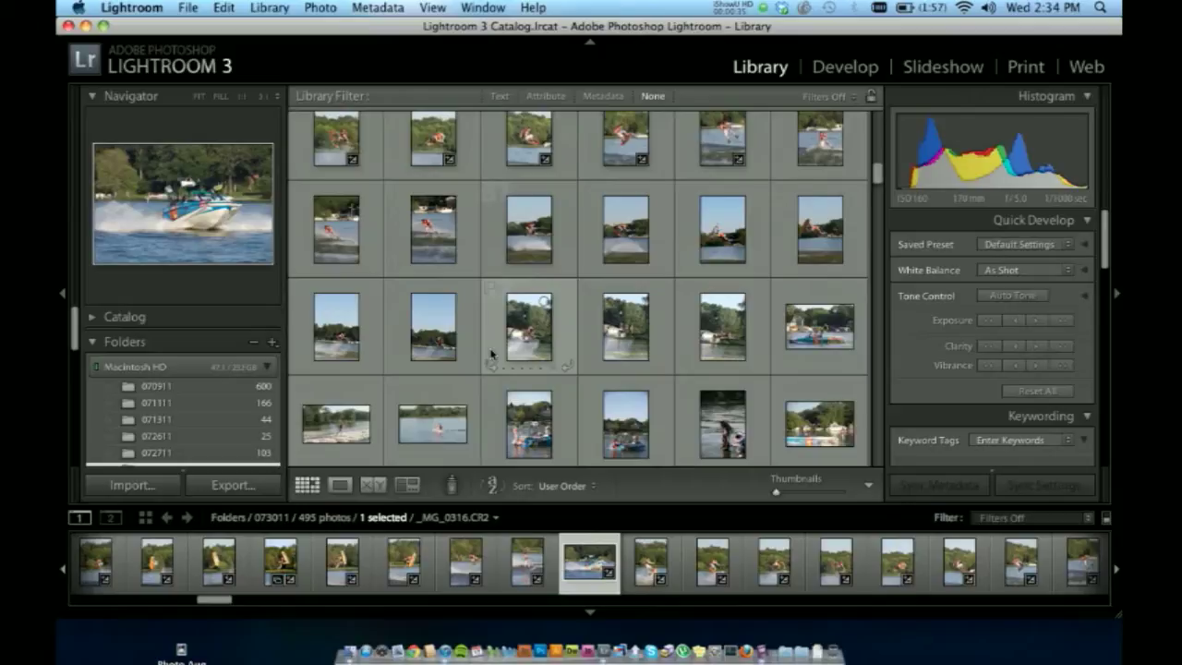
scroll(490, 354, up, 3)
scroll(491, 354, up, 2)
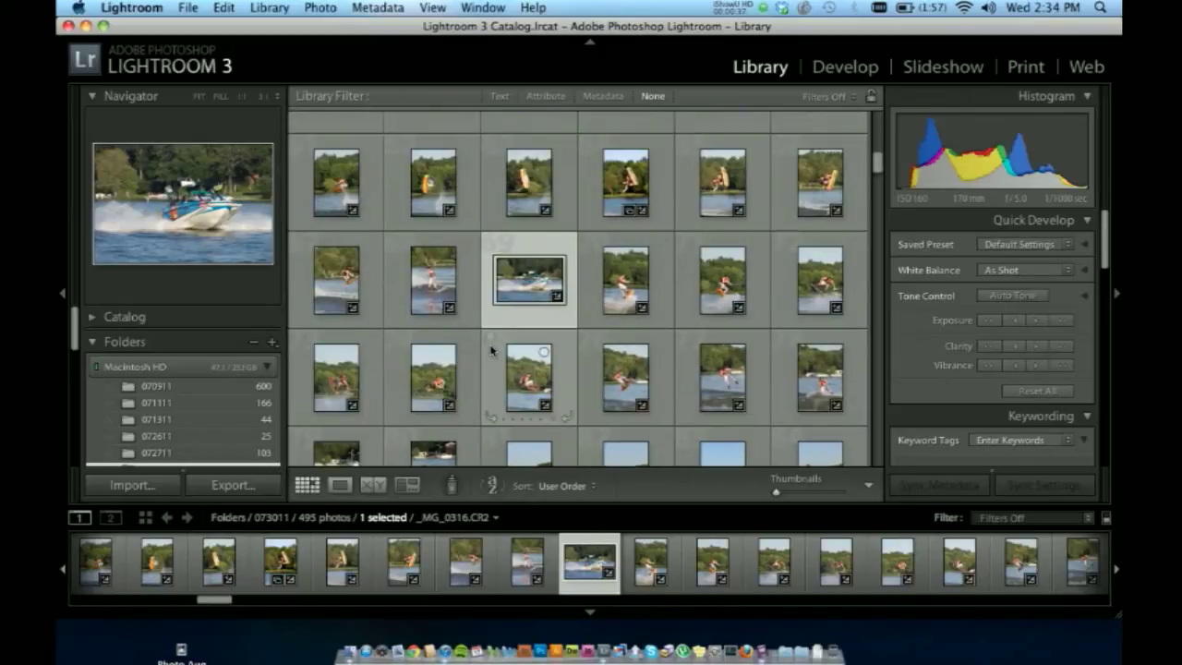
click(637, 159)
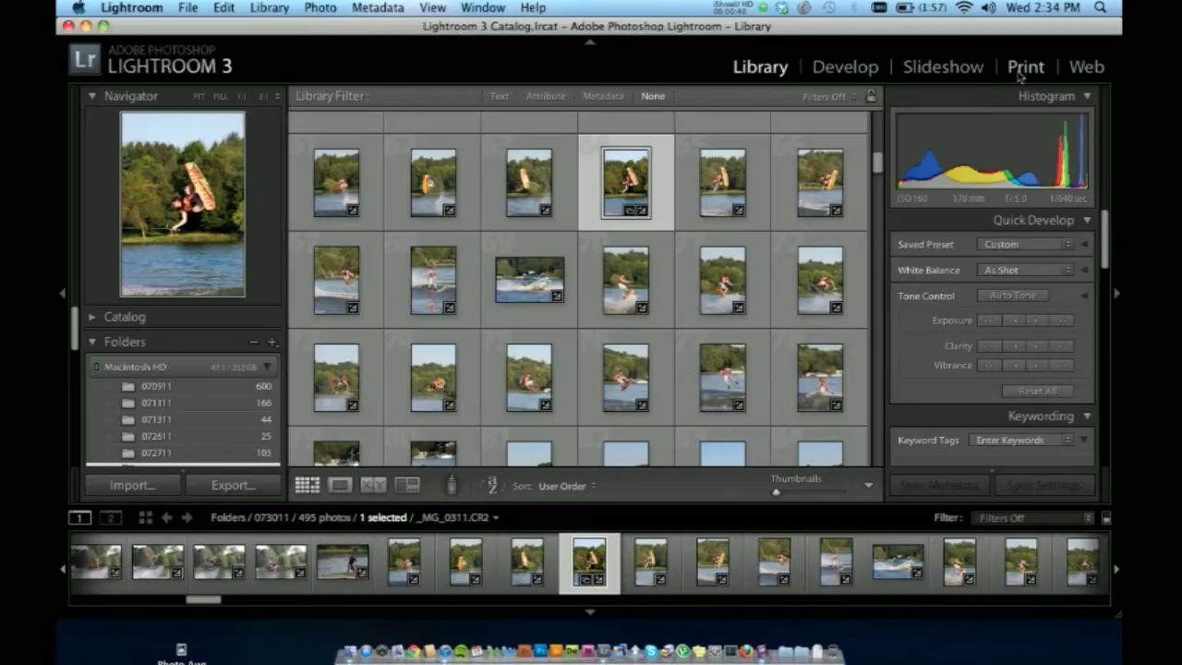
In the Print module's Page Setup, define a custom 8.5 × 11 in paper size with 0 margins.
click(1023, 67)
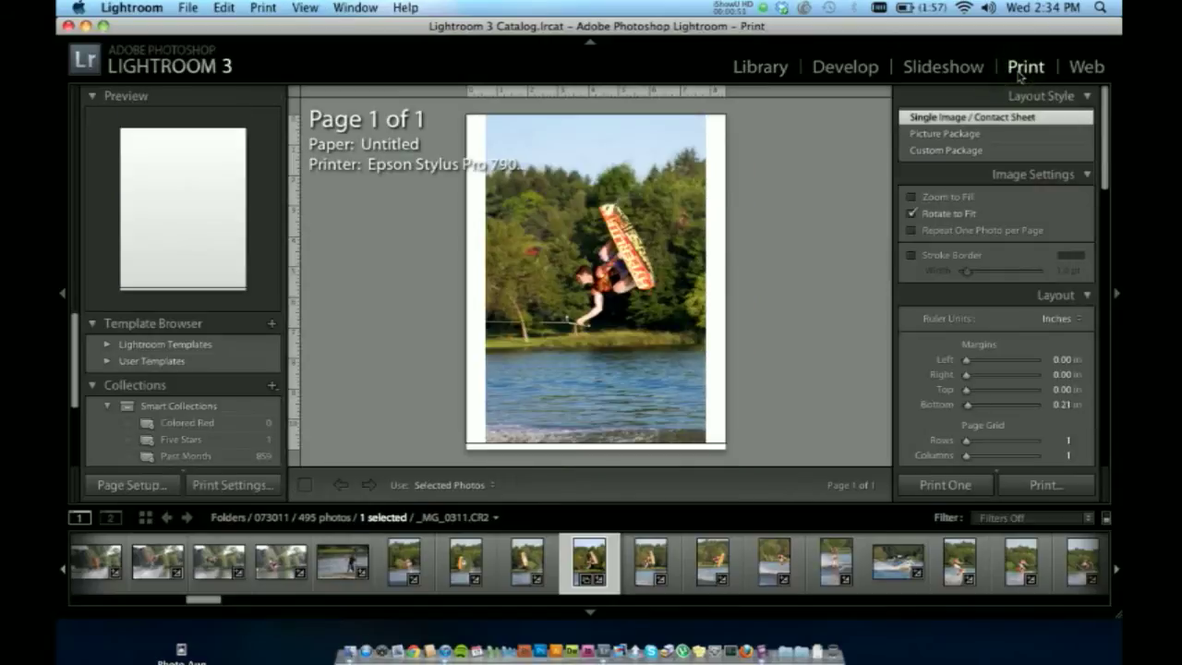
click(132, 485)
click(580, 225)
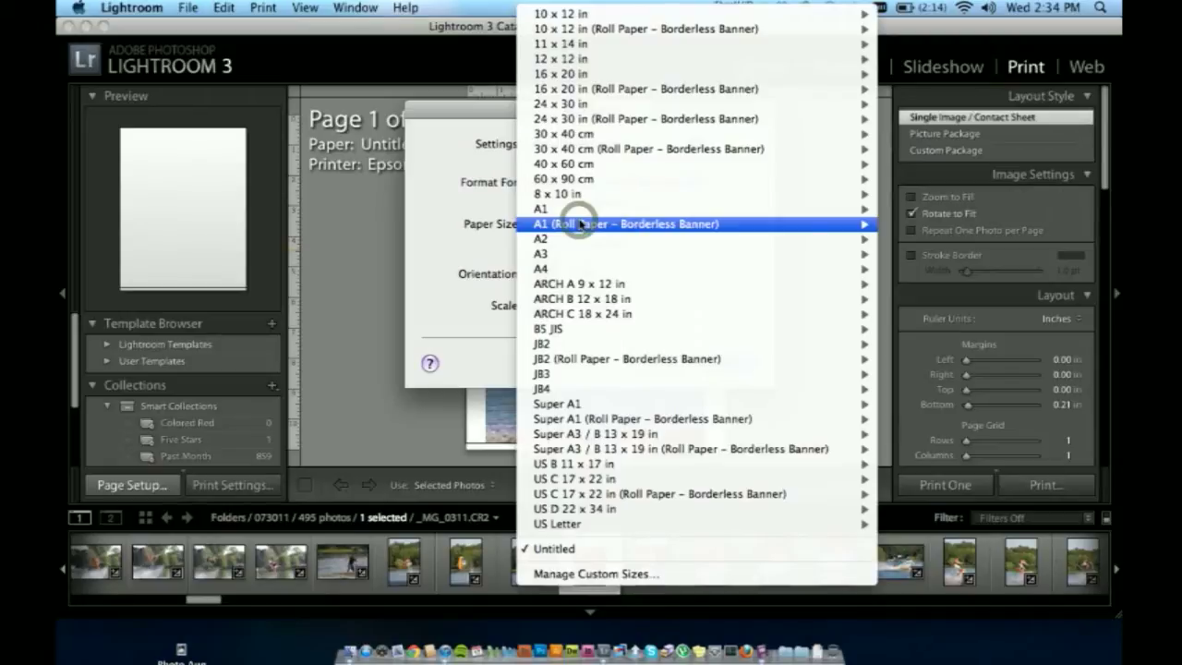
mouse_move(597, 67)
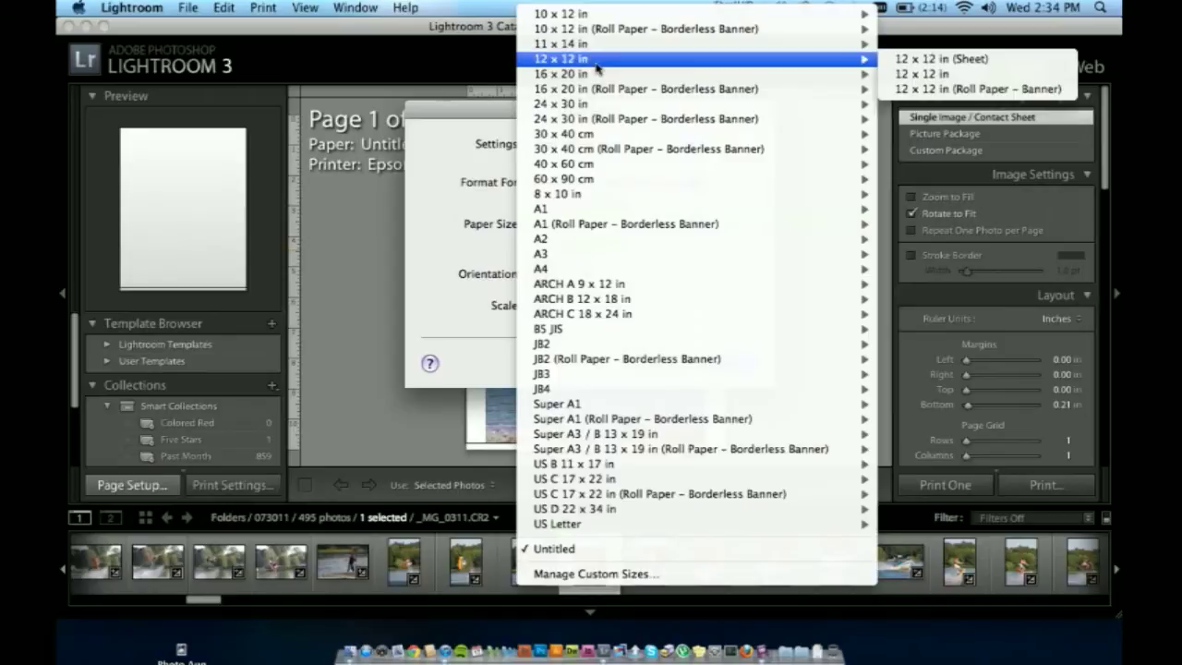
mouse_move(593, 107)
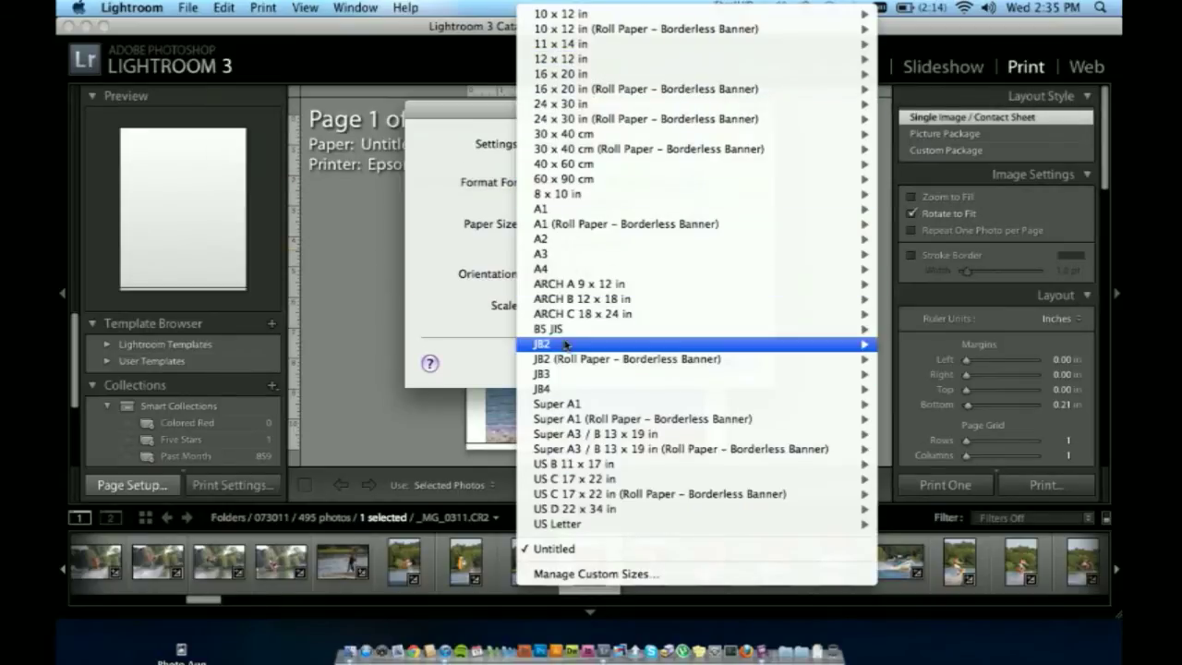
mouse_move(561, 349)
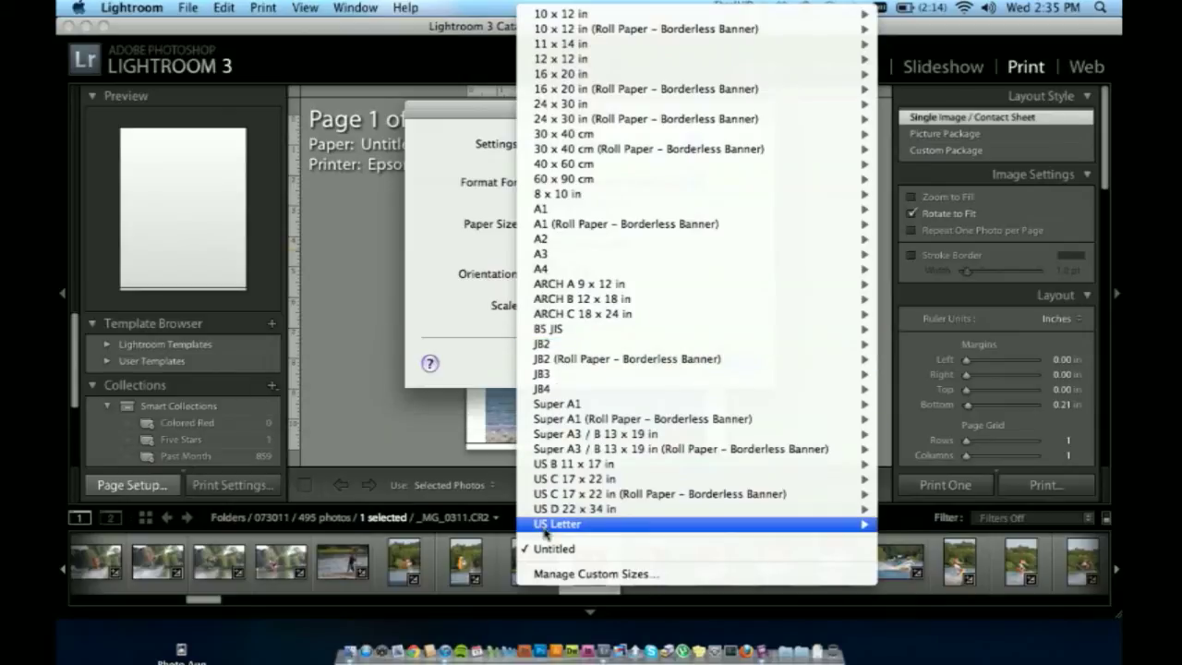
mouse_move(545, 526)
Accept the Untitled 8.5 × 11 in custom paper size and confirm Page Setup.
click(538, 573)
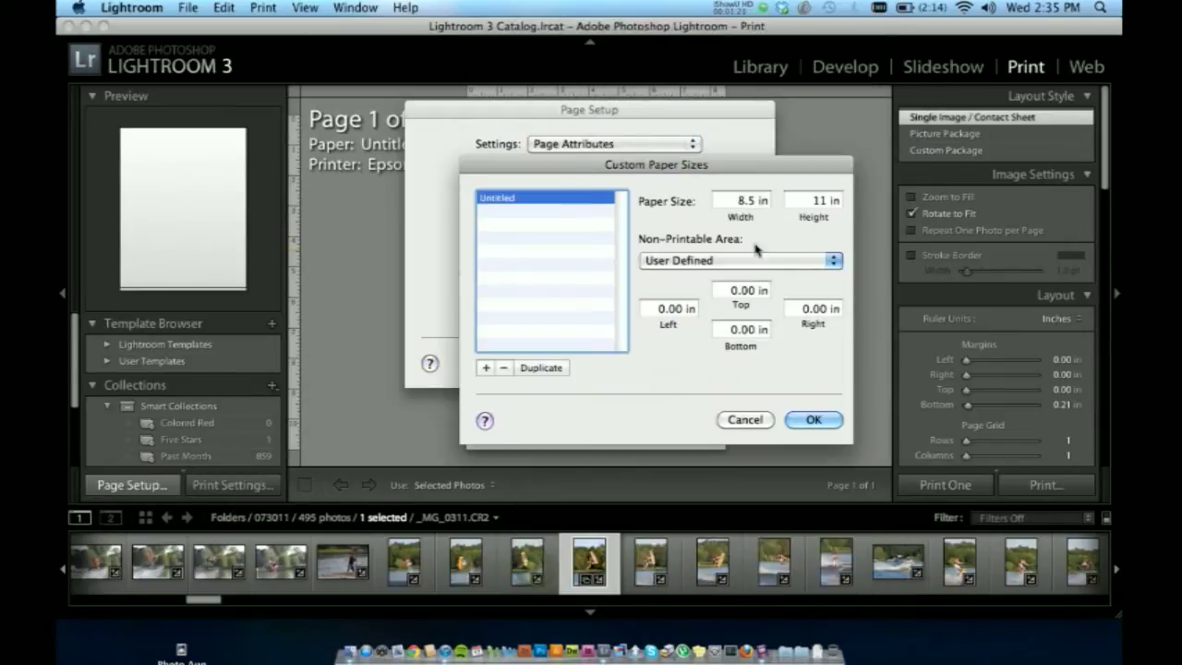
click(812, 420)
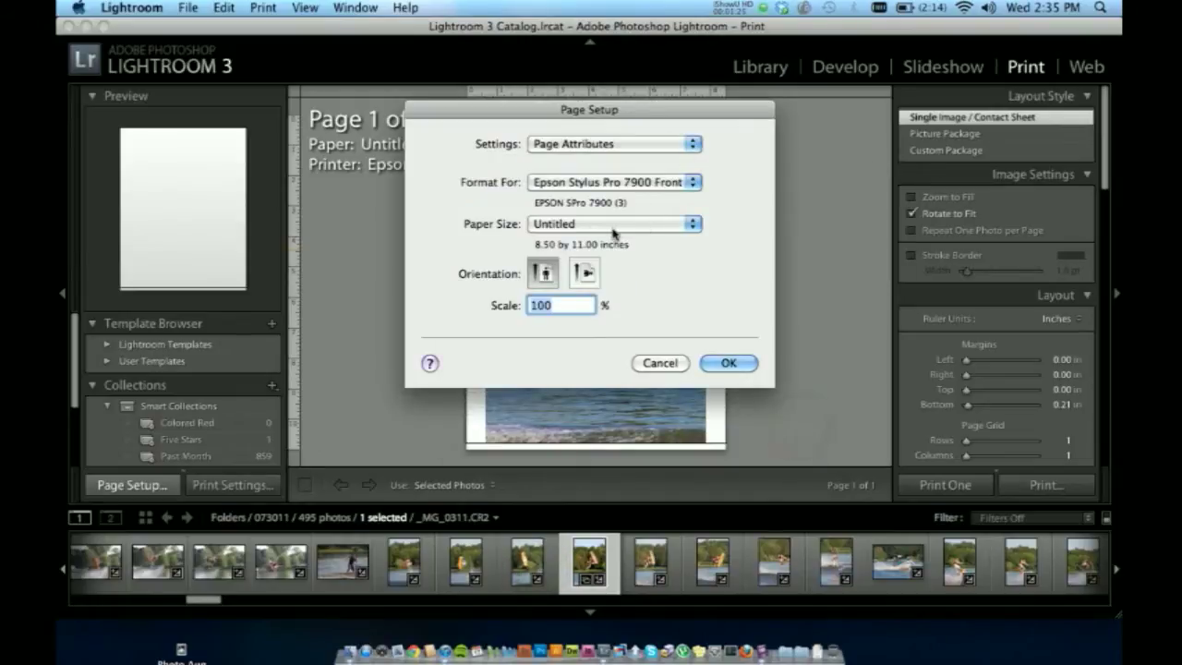
click(718, 365)
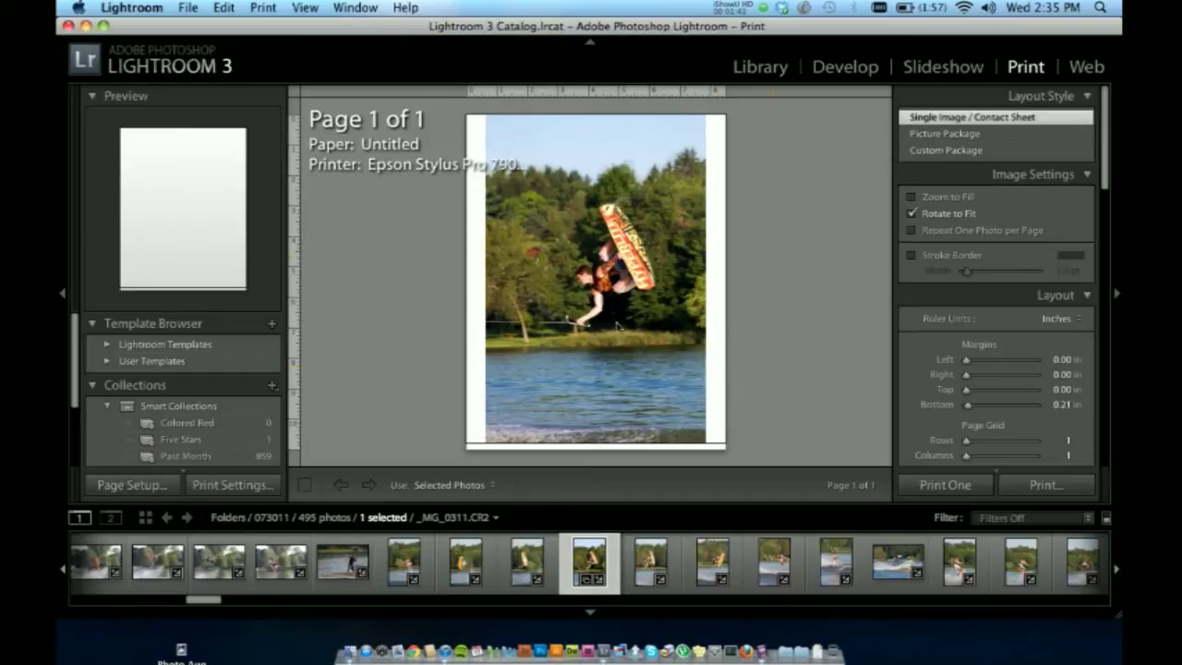
Show the Printer Settings pane of Print Settings, keeping Roll Paper as the paper source.
click(230, 484)
click(582, 239)
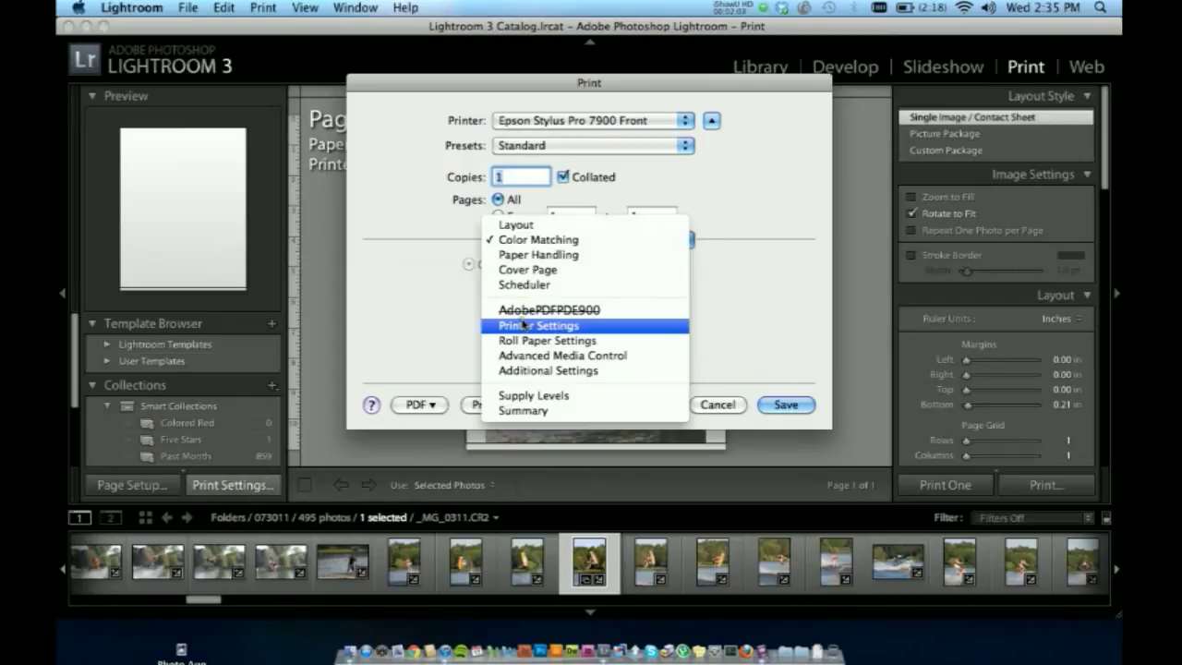
click(523, 325)
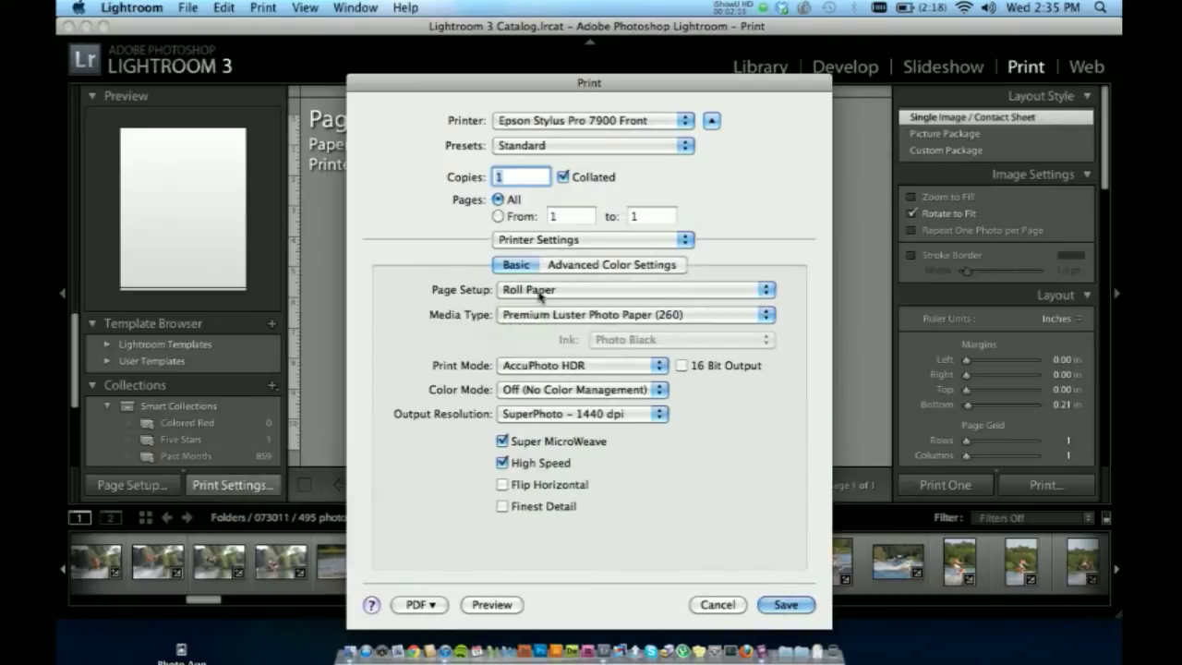
click(540, 293)
click(540, 293)
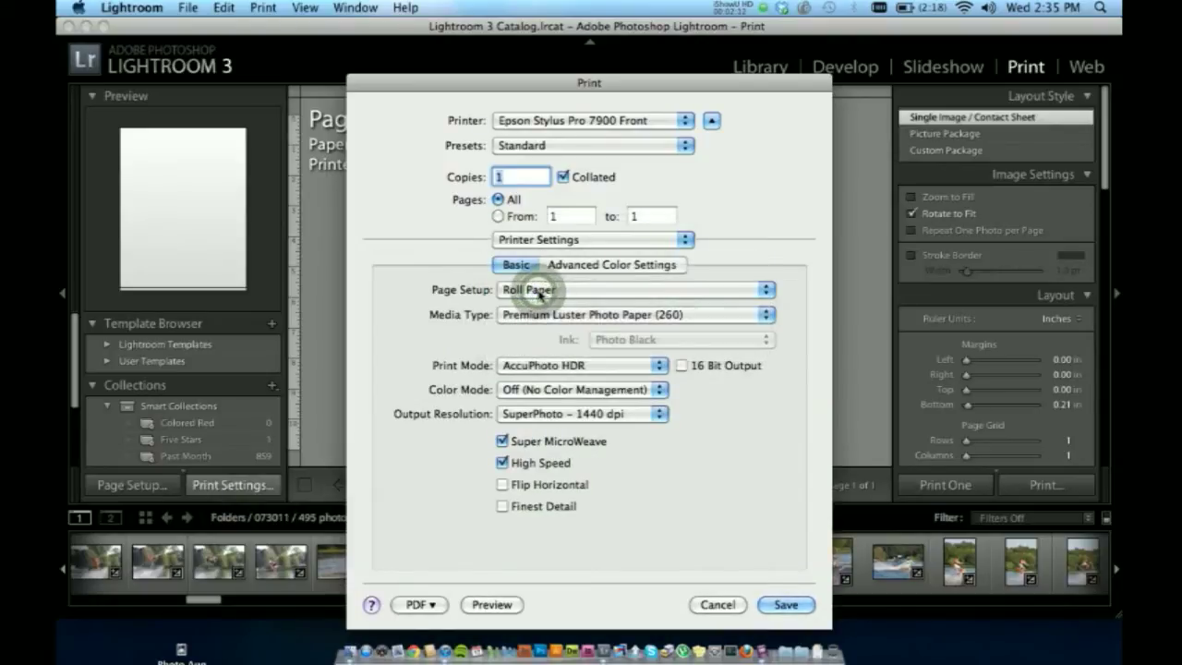
click(535, 316)
click(536, 319)
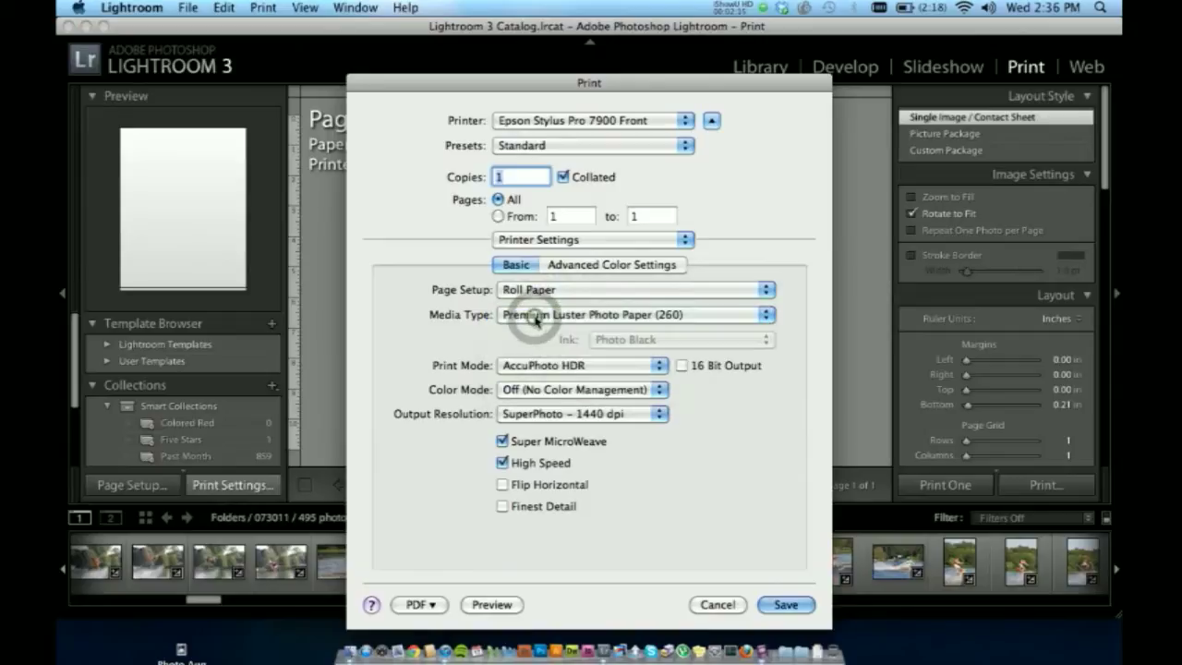
Set Media Type to Premium Luster Photo Paper (260), colour mode Off, and save.
click(535, 316)
mouse_move(581, 321)
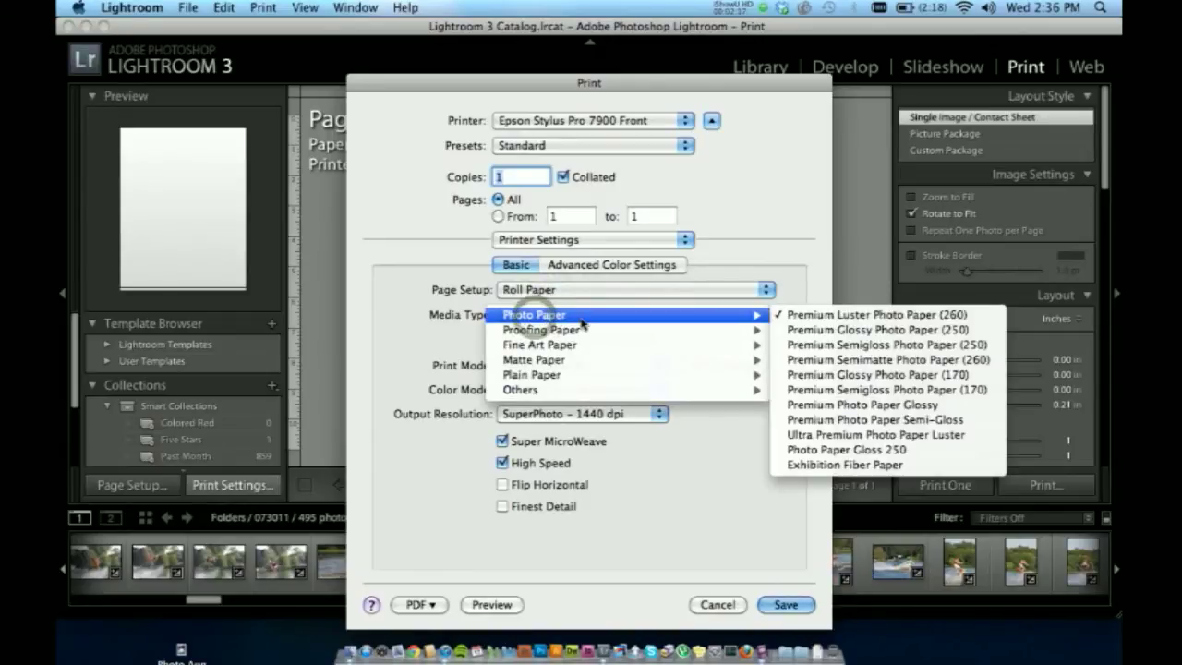
click(815, 318)
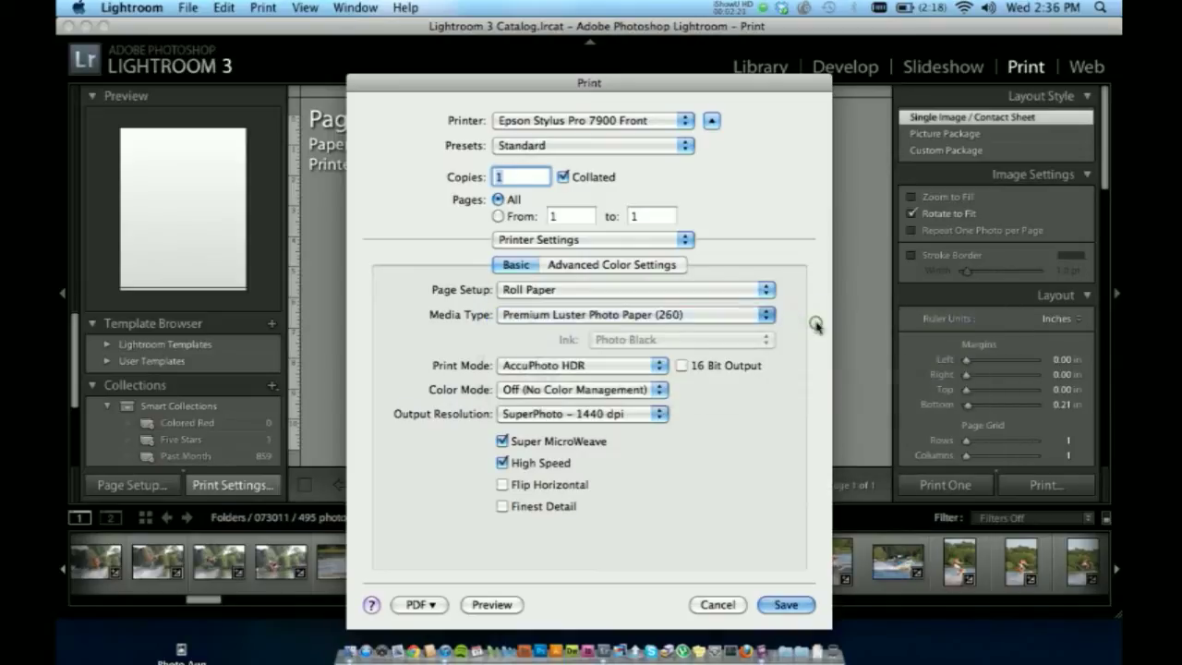
click(639, 395)
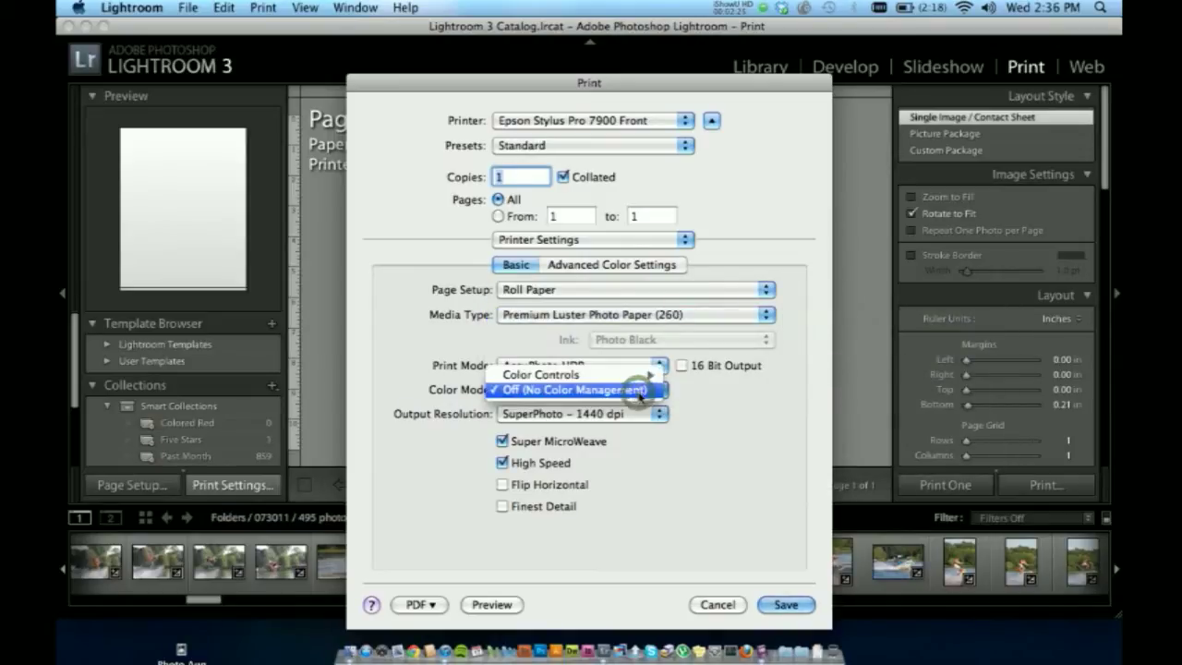
click(423, 388)
click(515, 395)
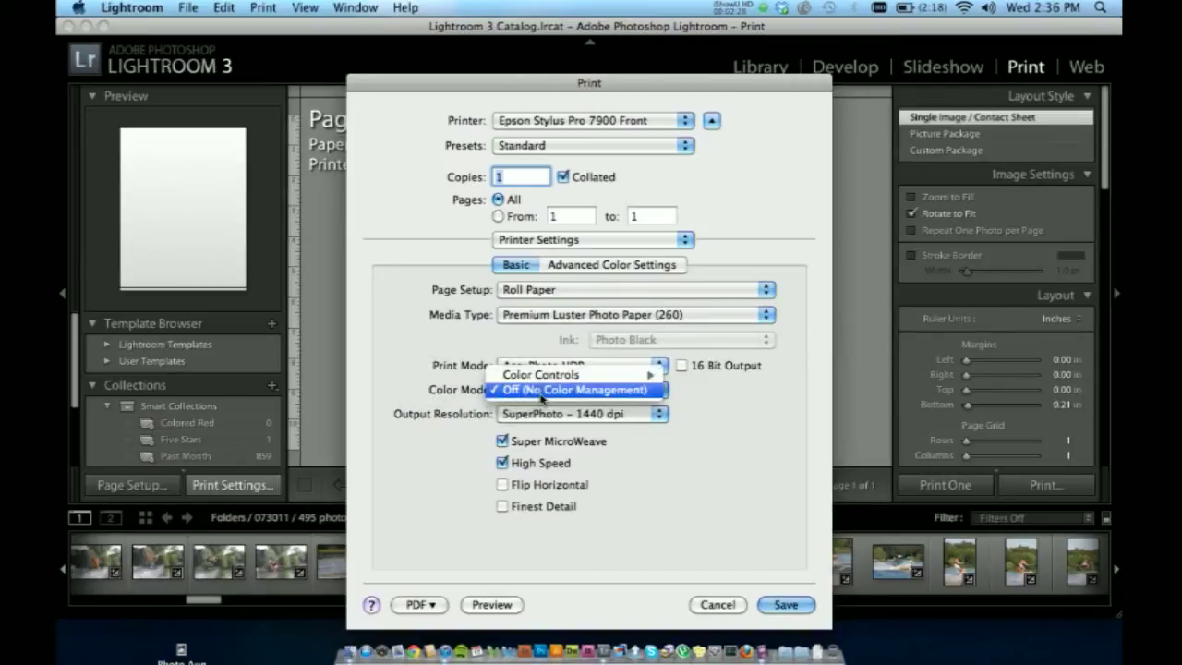
click(541, 391)
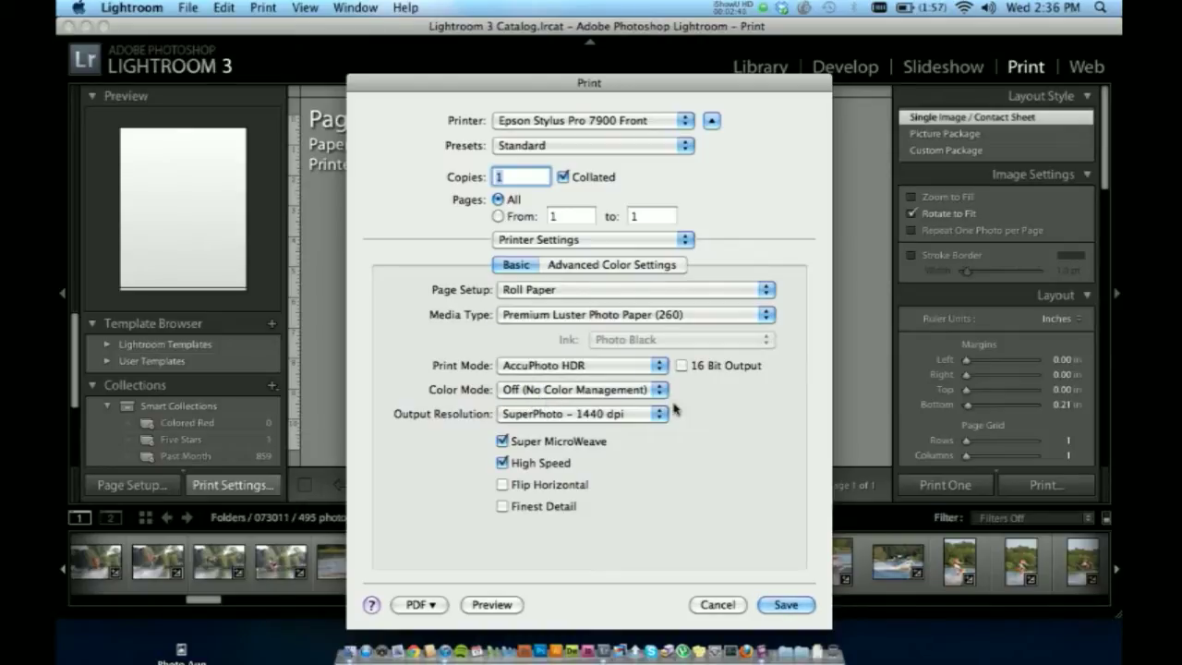
click(777, 606)
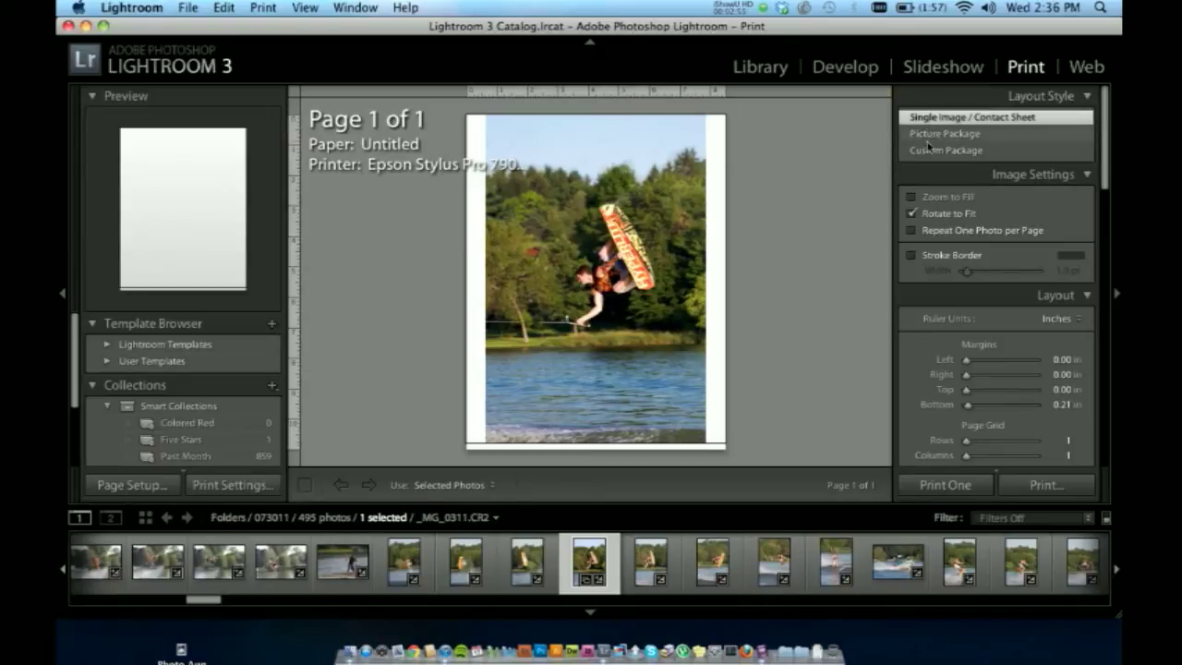
Switch to Picture Package and drop three filmstrip photos, resizing and moving the cells.
click(928, 137)
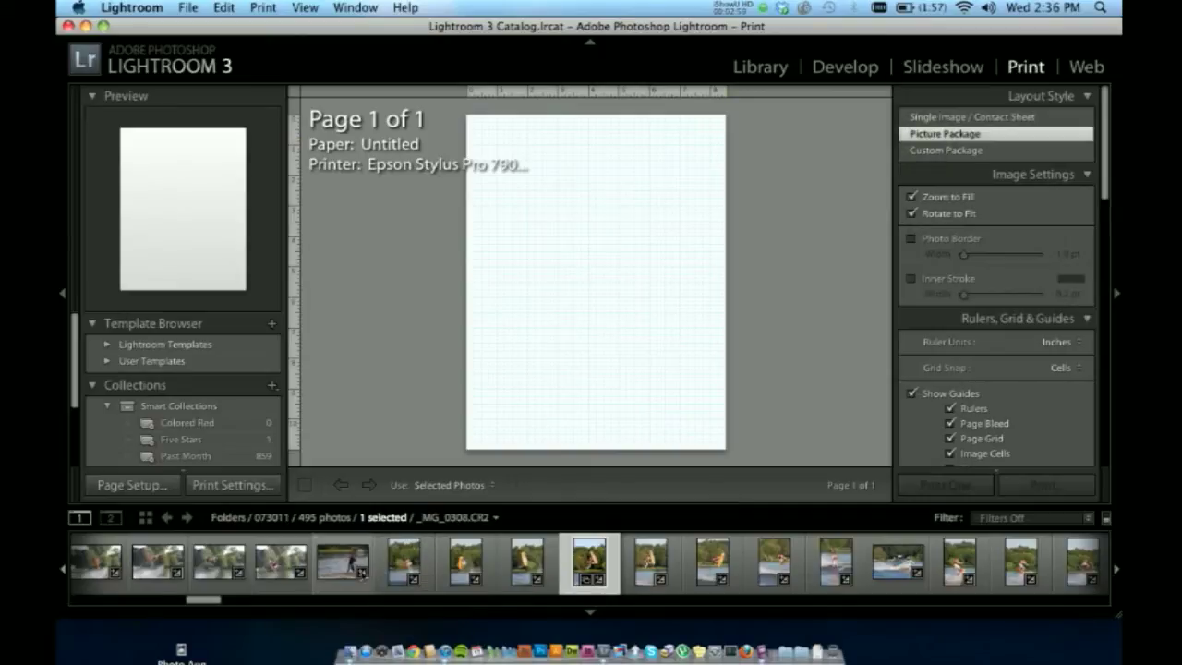
drag(281, 577, 550, 242)
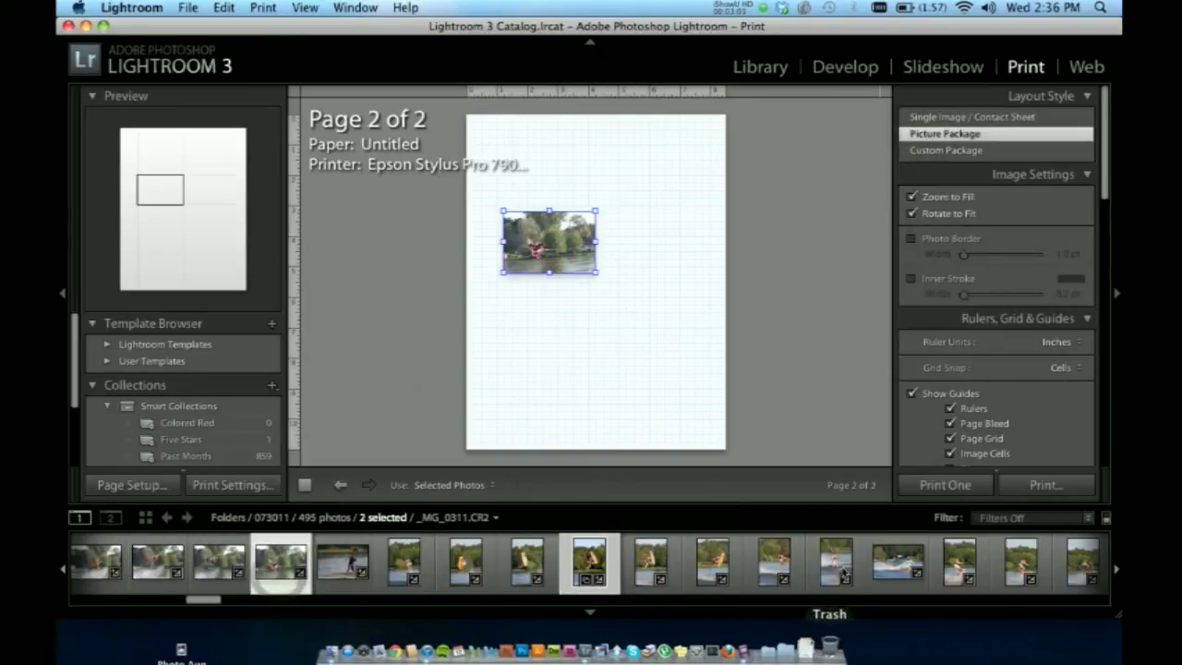
drag(836, 564, 695, 402)
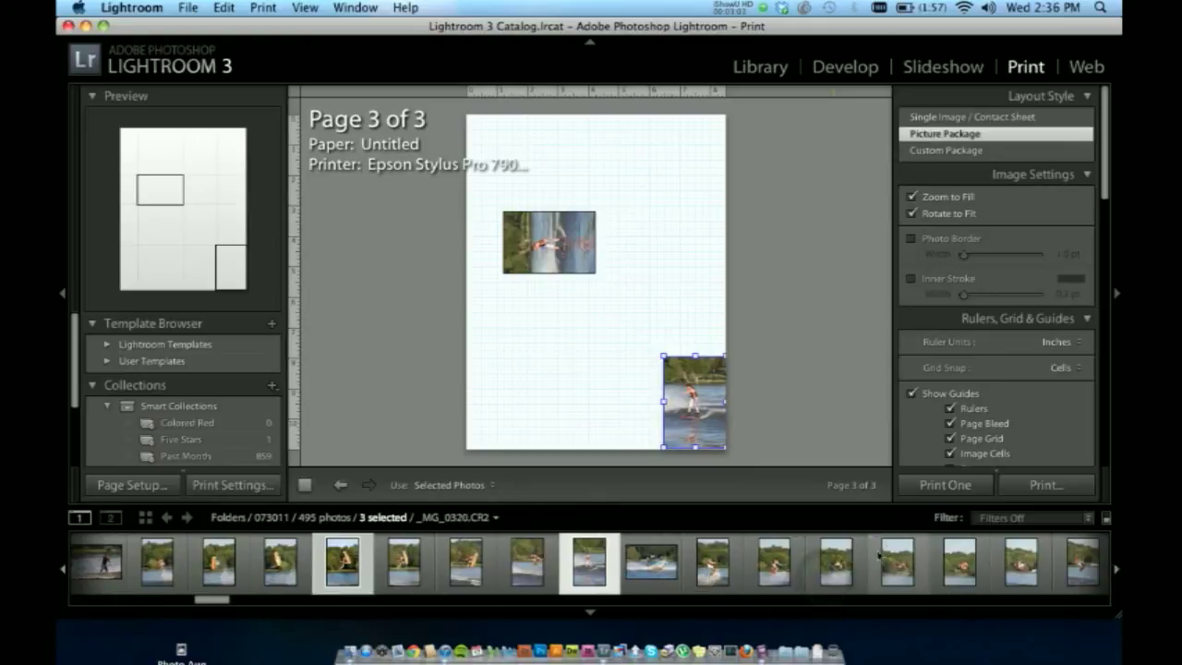
drag(835, 563, 660, 265)
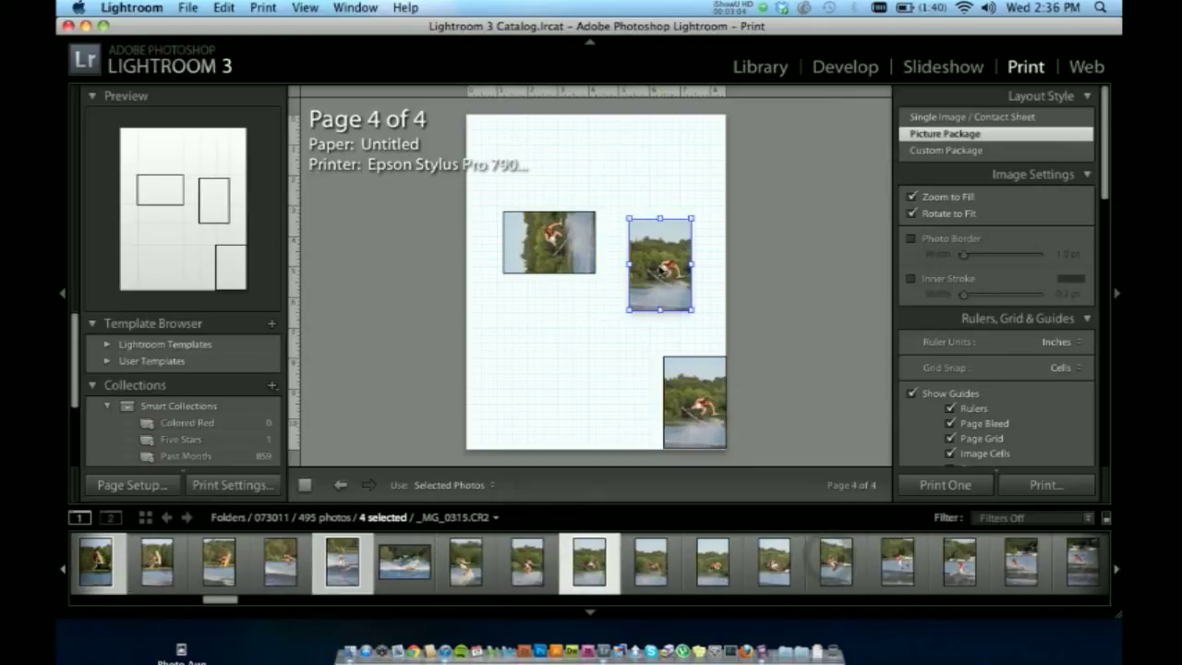
click(589, 222)
drag(503, 212, 490, 173)
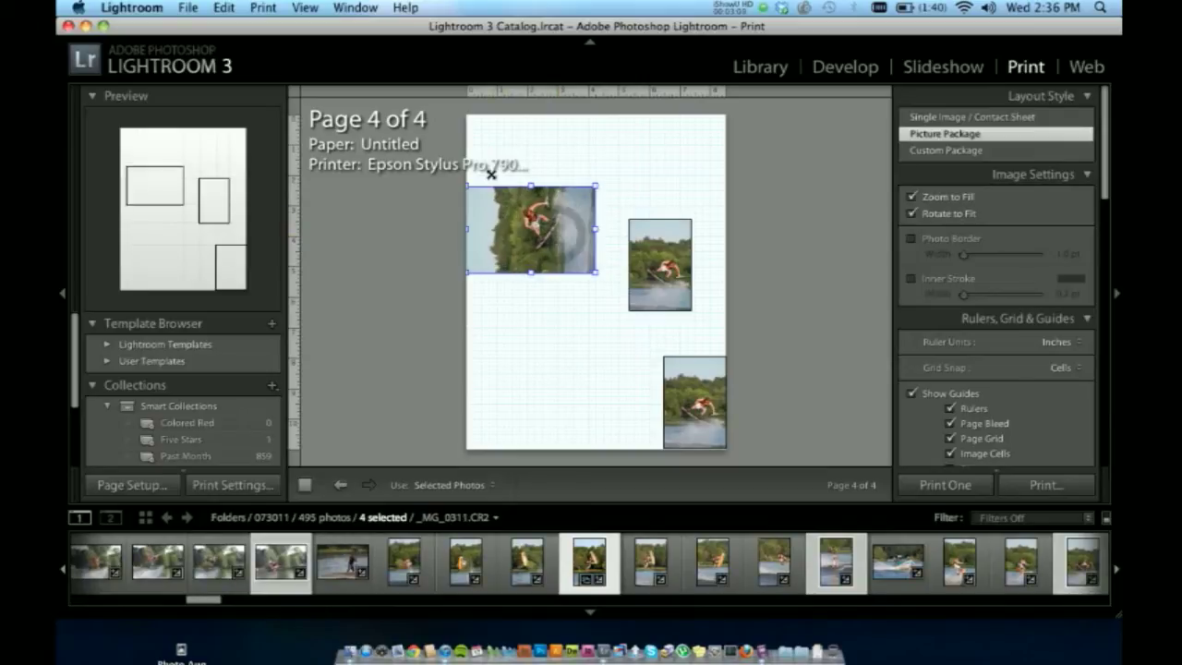
drag(661, 292, 777, 351)
drag(686, 341, 642, 315)
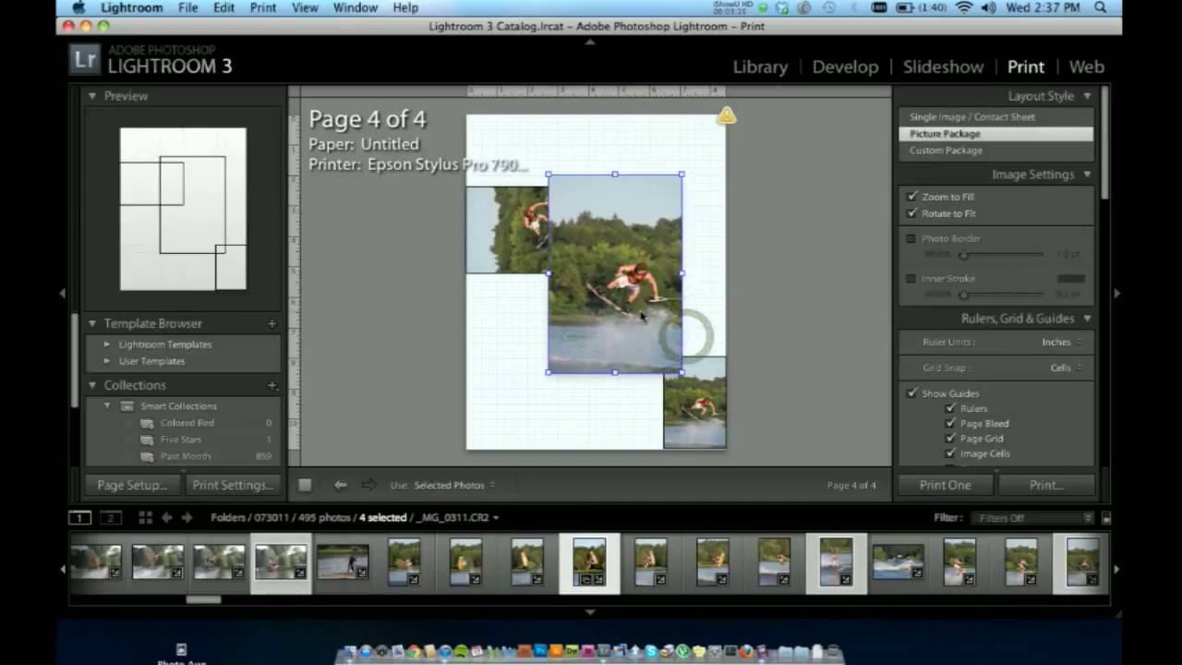
Delete the middle, left and bottom-right photo cells, leaving the page empty.
key(Delete)
click(566, 229)
key(Delete)
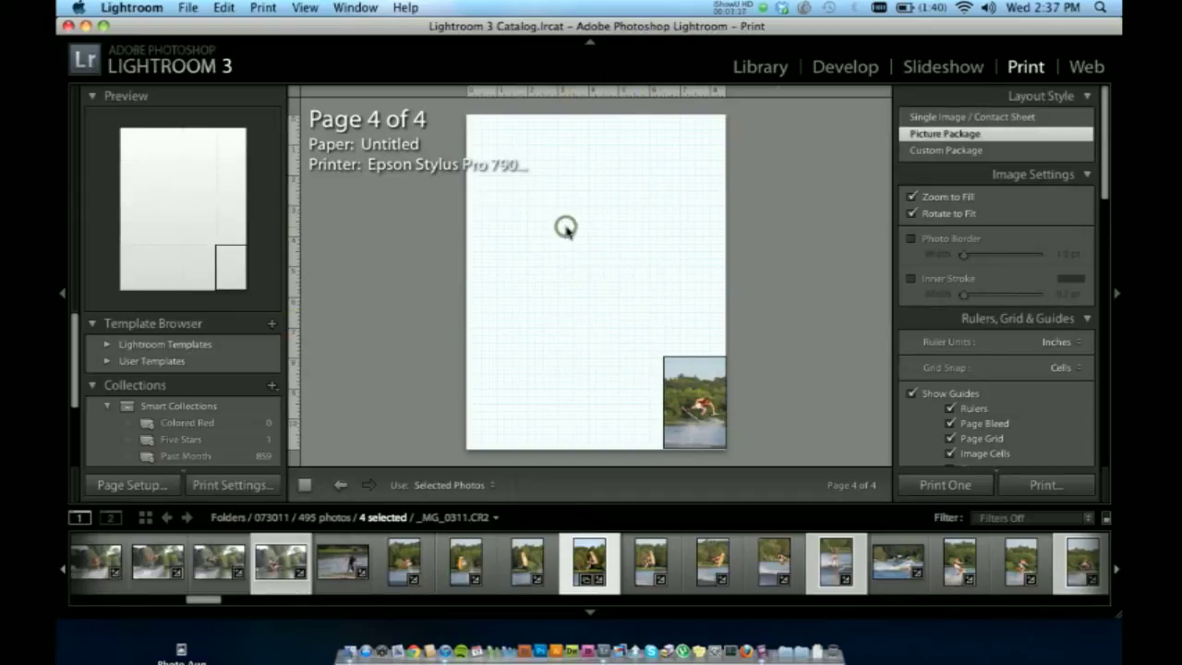
click(706, 429)
key(Delete)
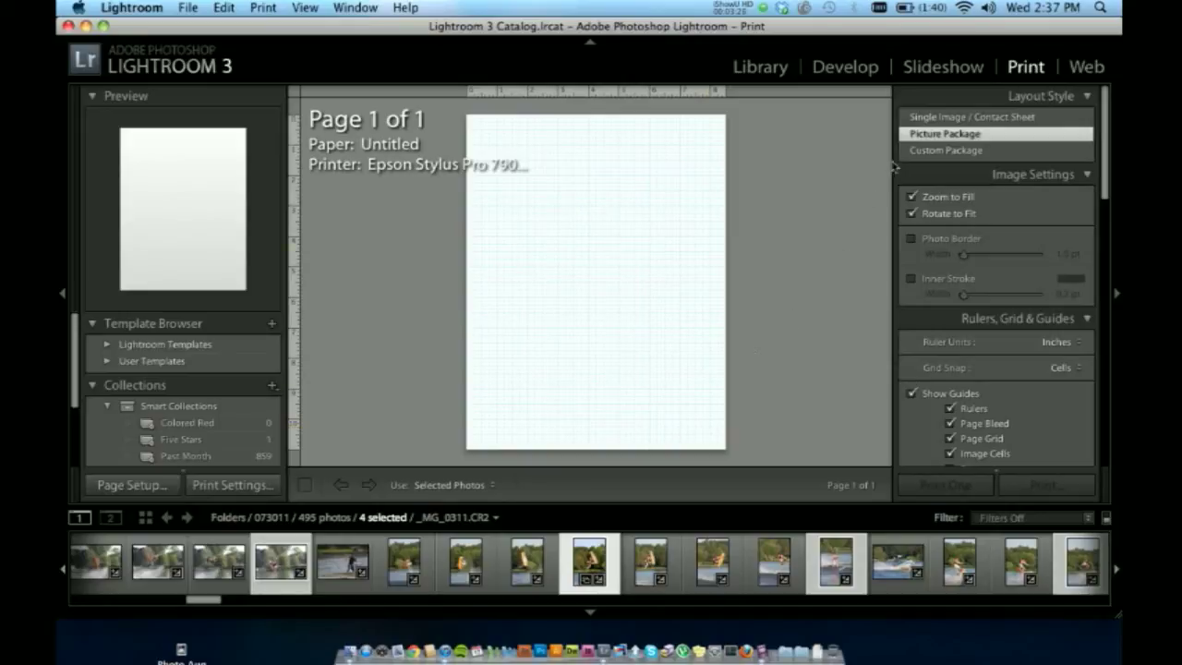
Return to the Single Image / Contact Sheet layout and toggle Zoom to Fill.
click(958, 120)
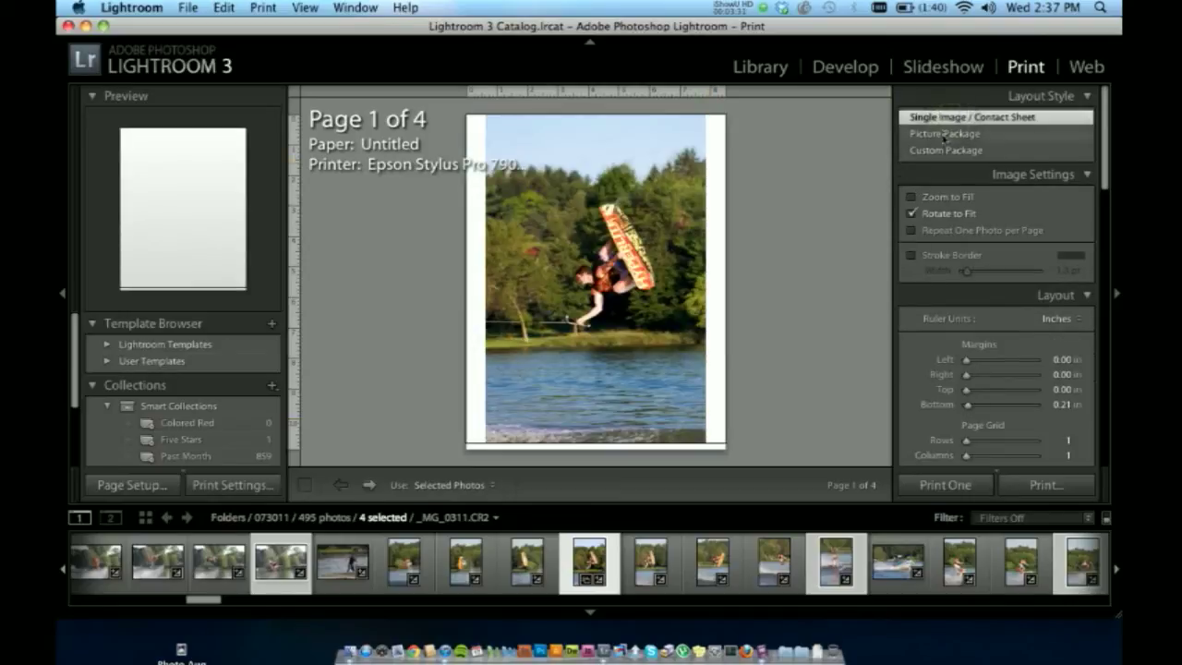
click(954, 205)
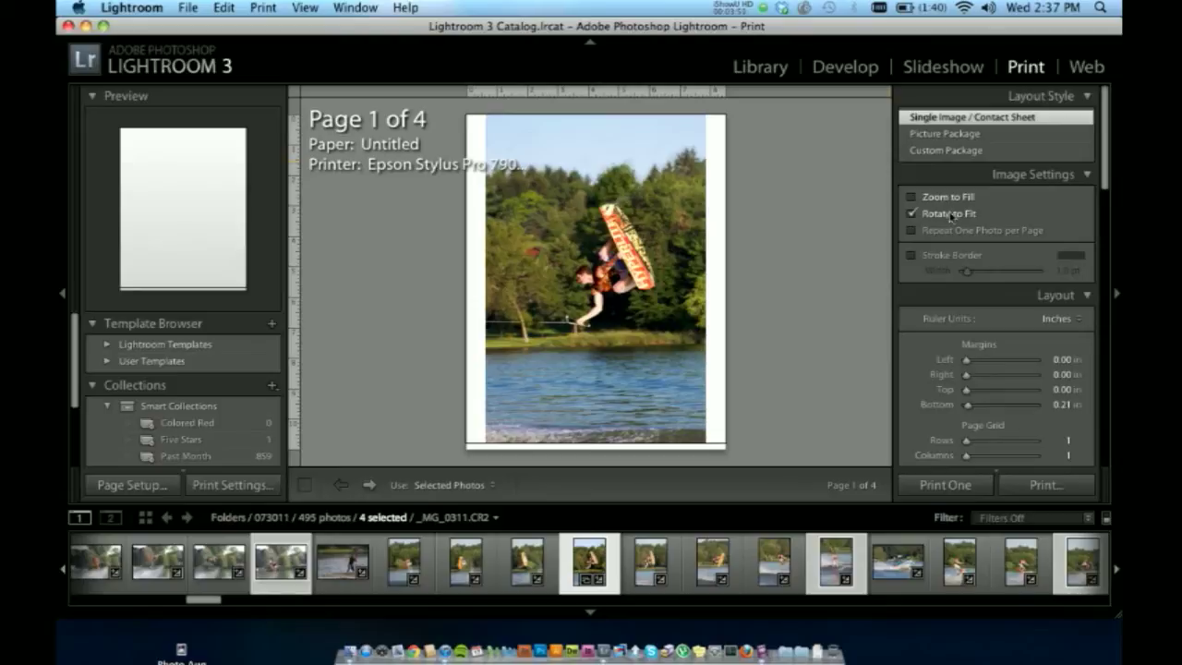
scroll(944, 300, down, 5)
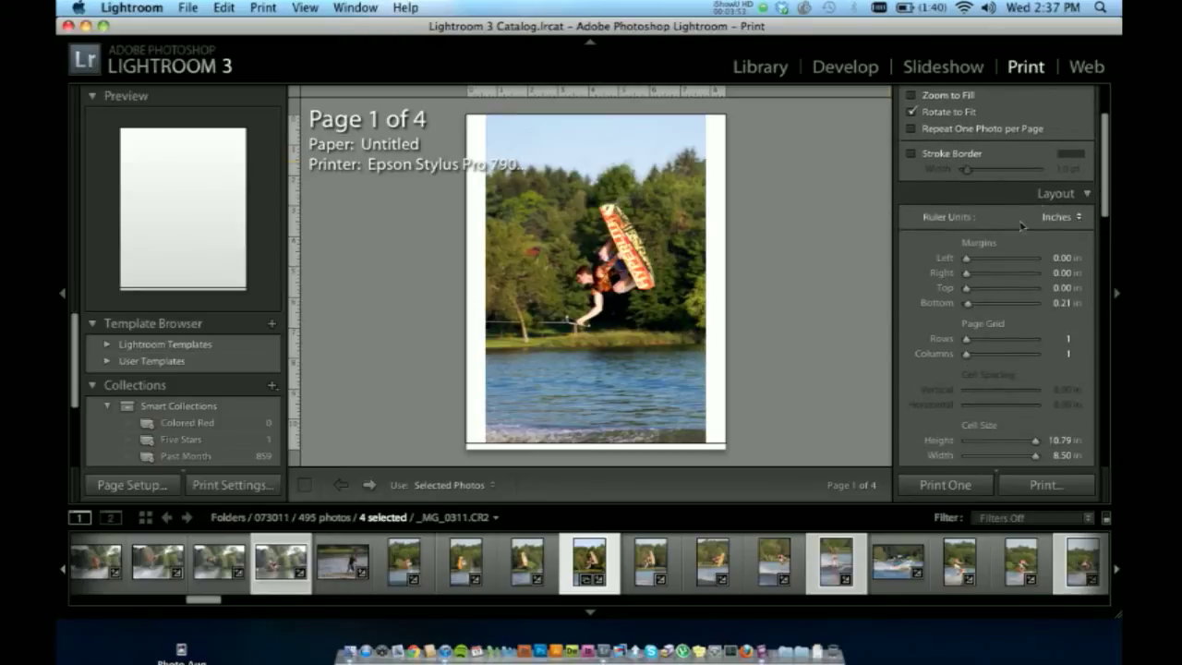
scroll(1043, 203, down, 3)
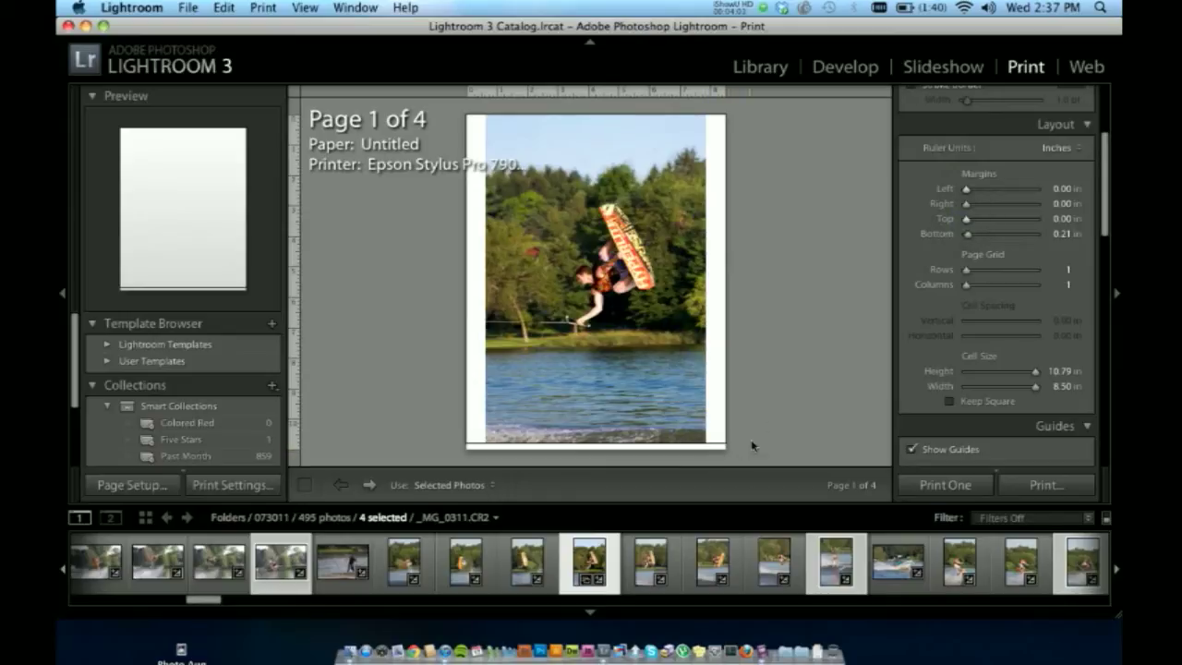
Reset the bottom margin to 0.00 in, try 5 rows, and select only _MG_0311.
double_click(938, 237)
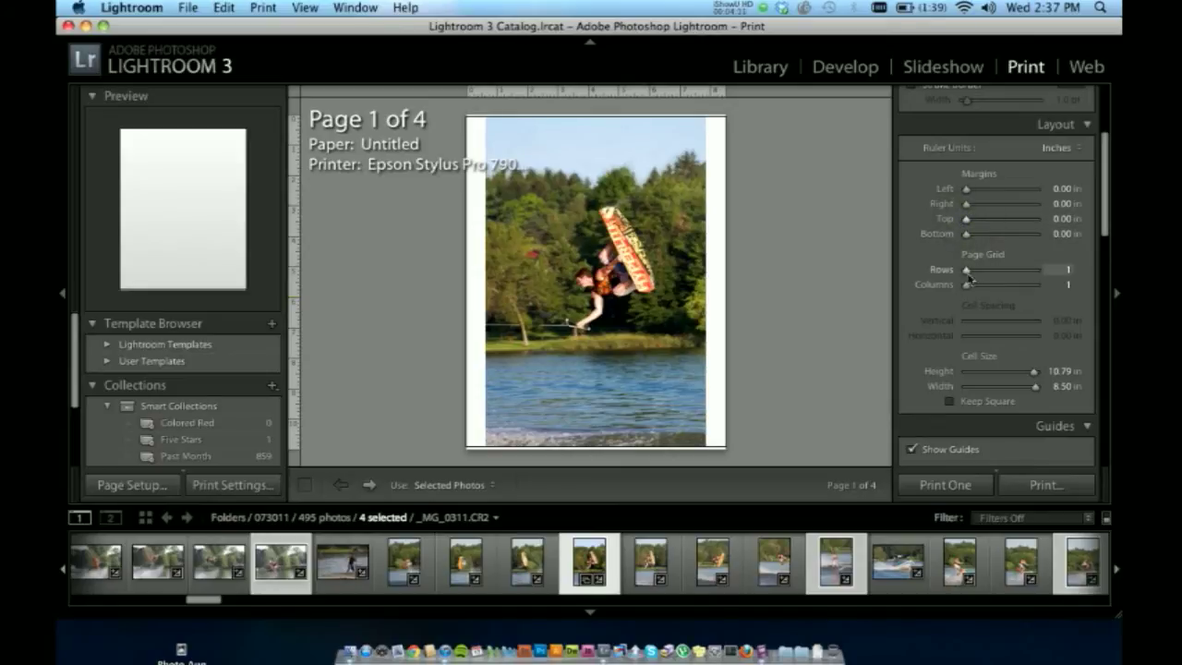
drag(967, 269, 986, 270)
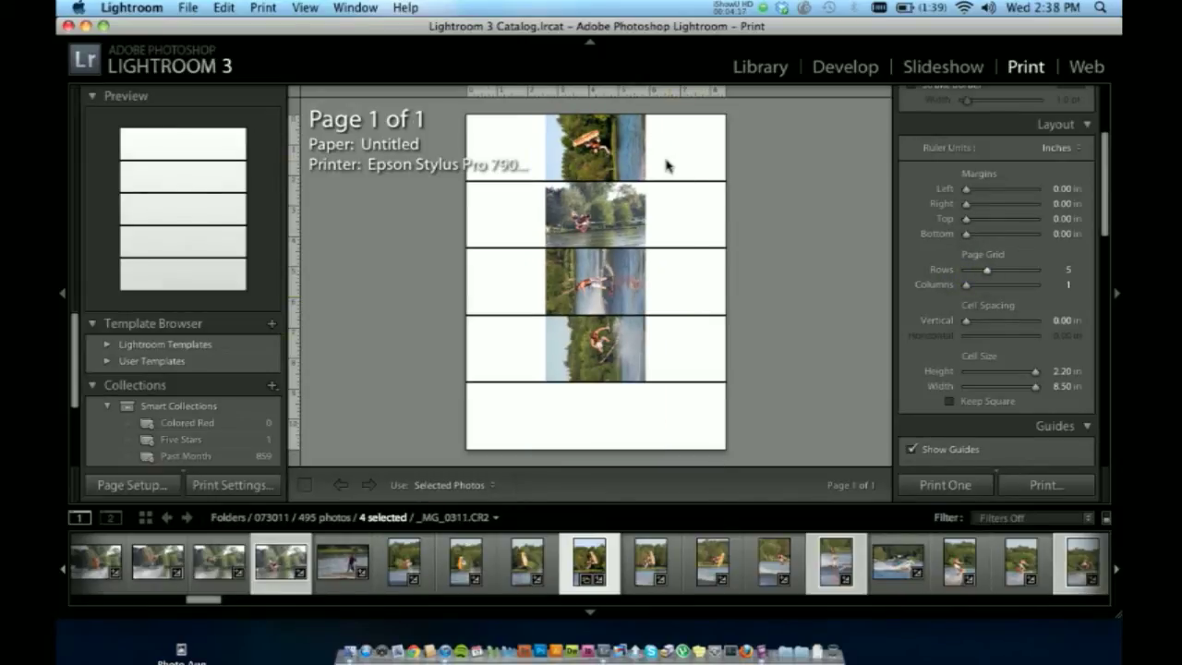
scroll(998, 230, up, 5)
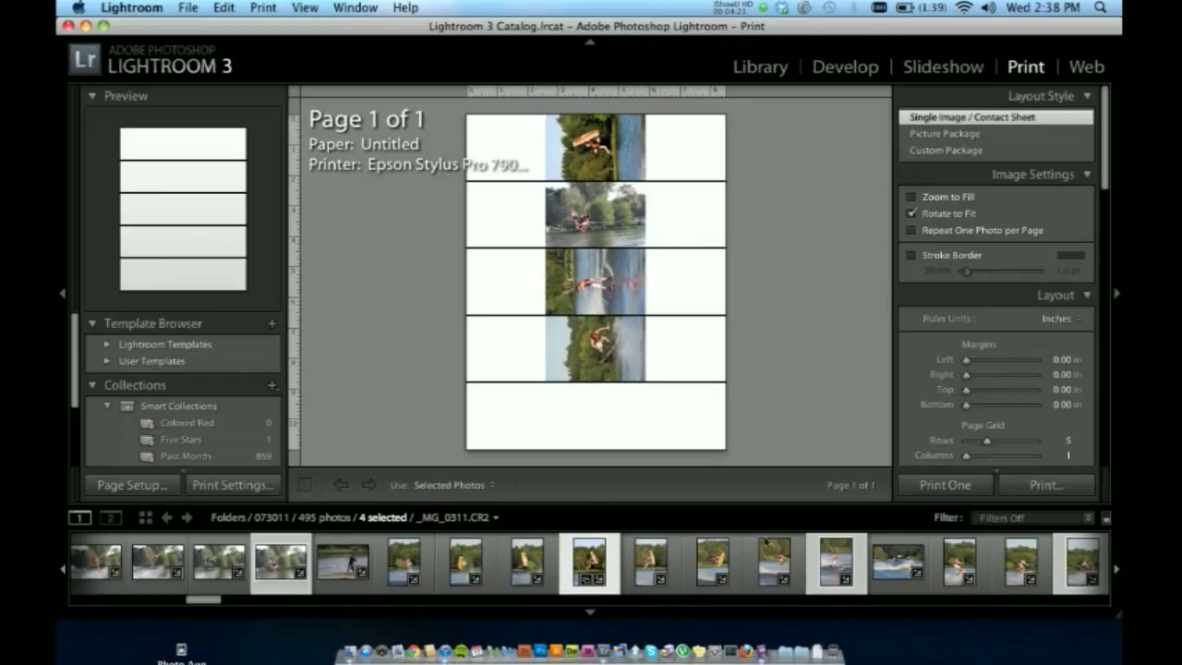
click(646, 570)
click(589, 563)
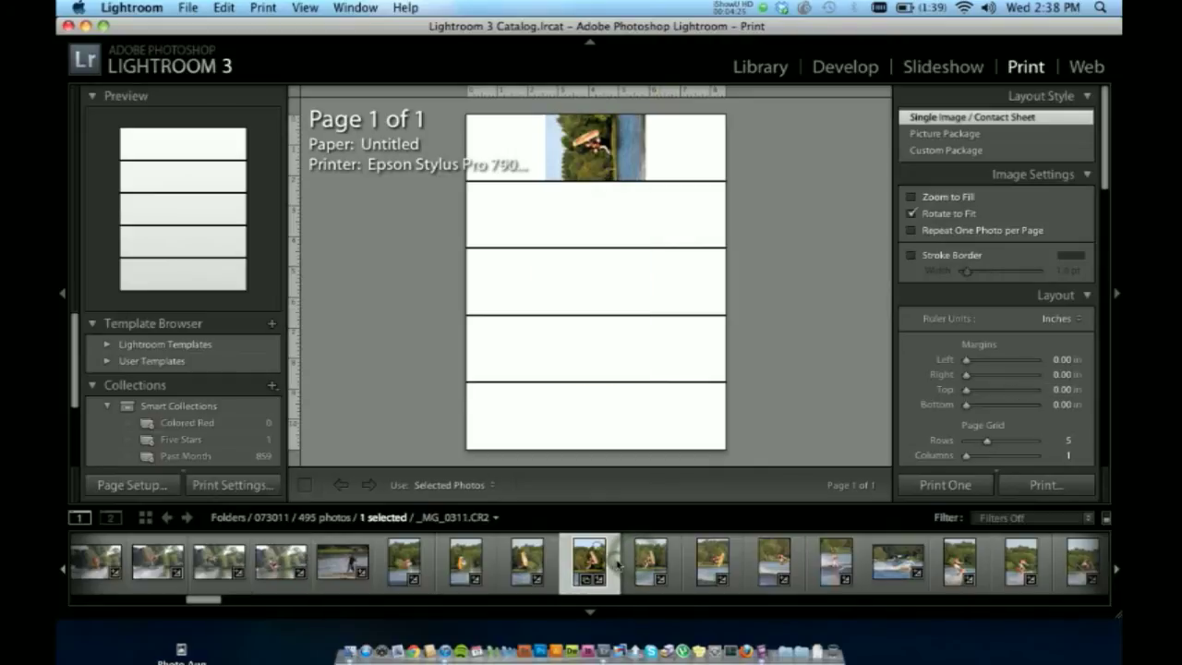
Reduce the grid to a single row and stretch the cell height to 11.00 in.
scroll(960, 406, down, 5)
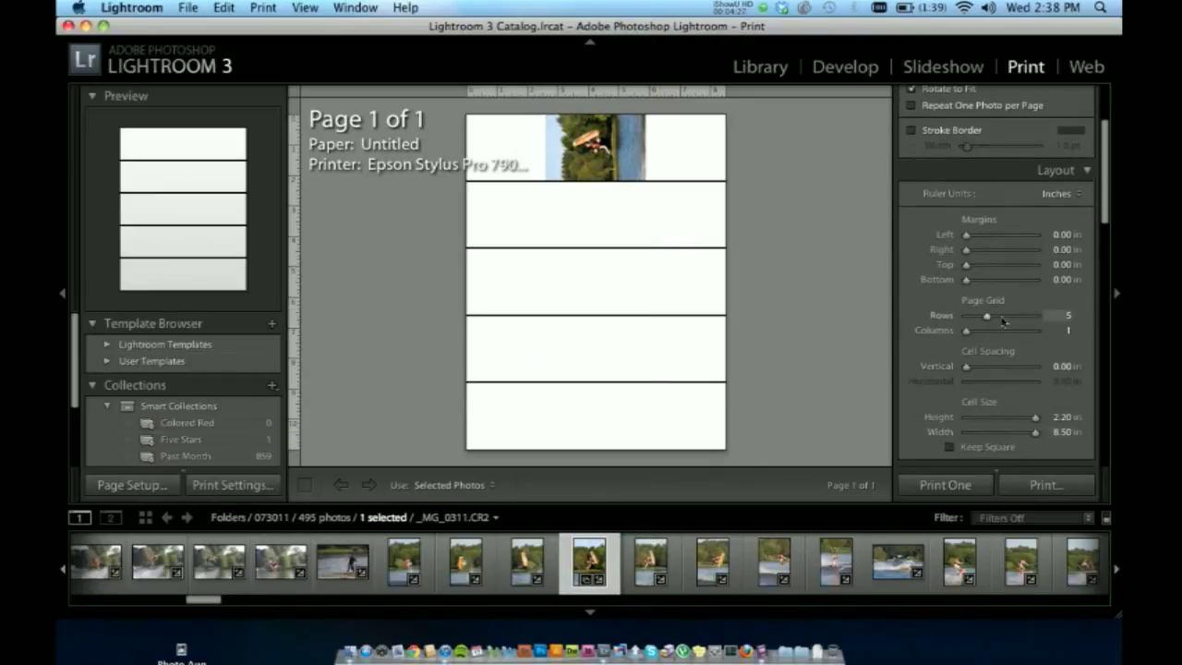
drag(987, 317, 912, 325)
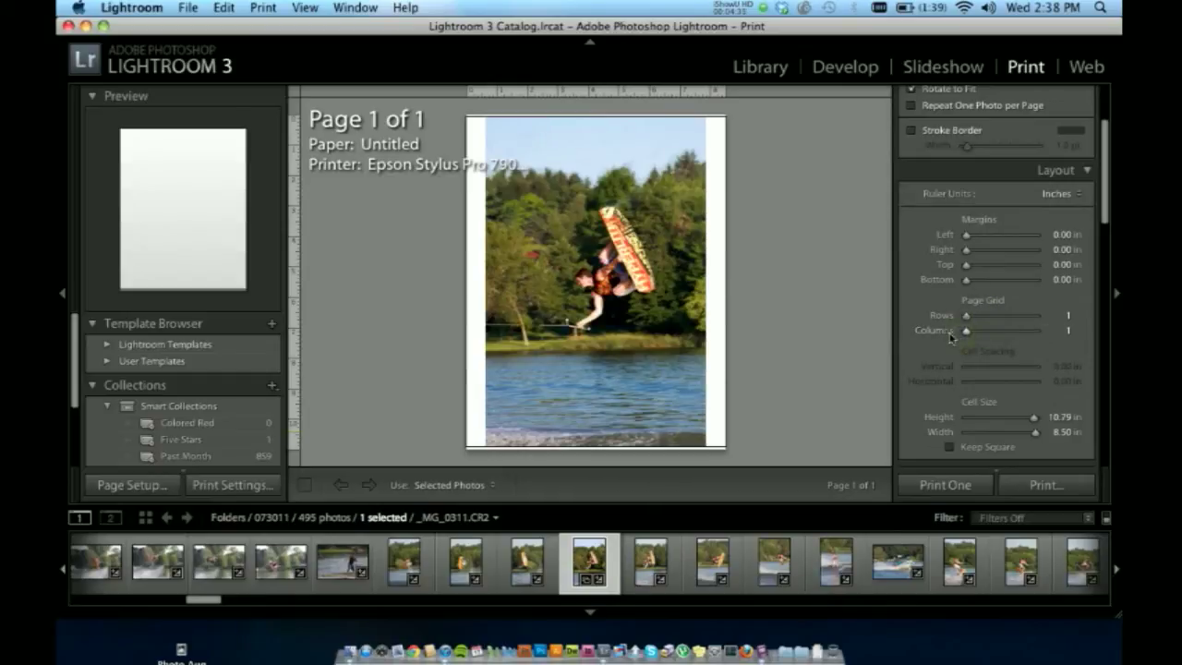
scroll(945, 393, down, 4)
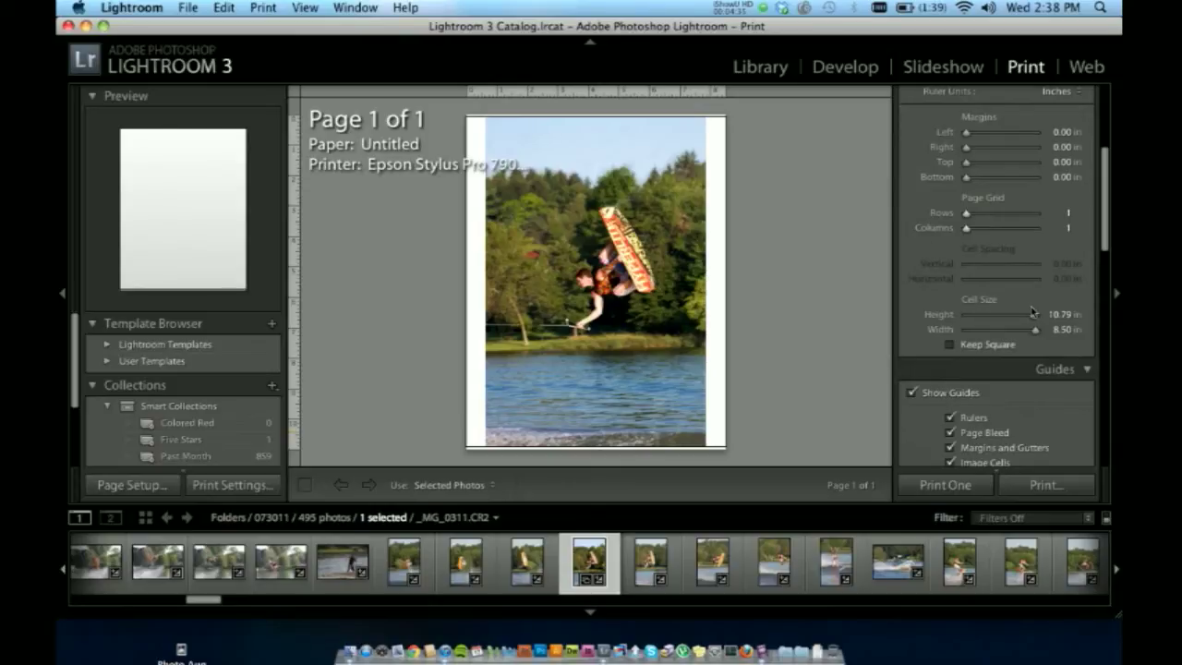
mouse_move(1035, 315)
mouse_down()
mouse_move(979, 323)
mouse_move(1044, 333)
mouse_up()
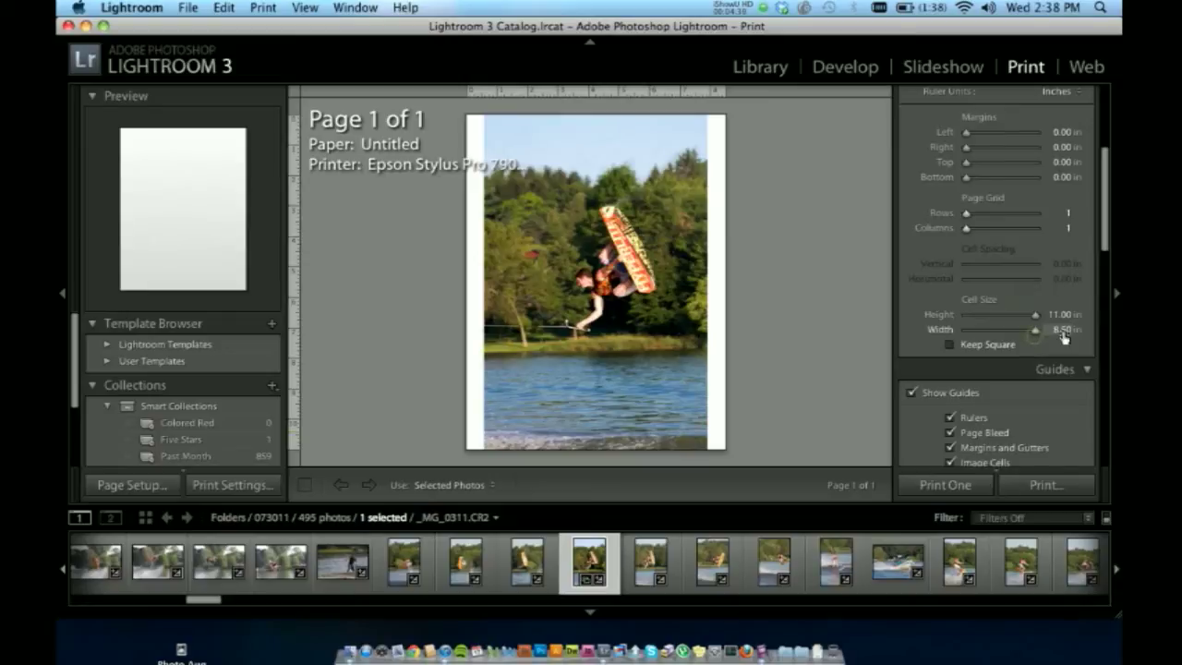
scroll(1024, 194, down, 5)
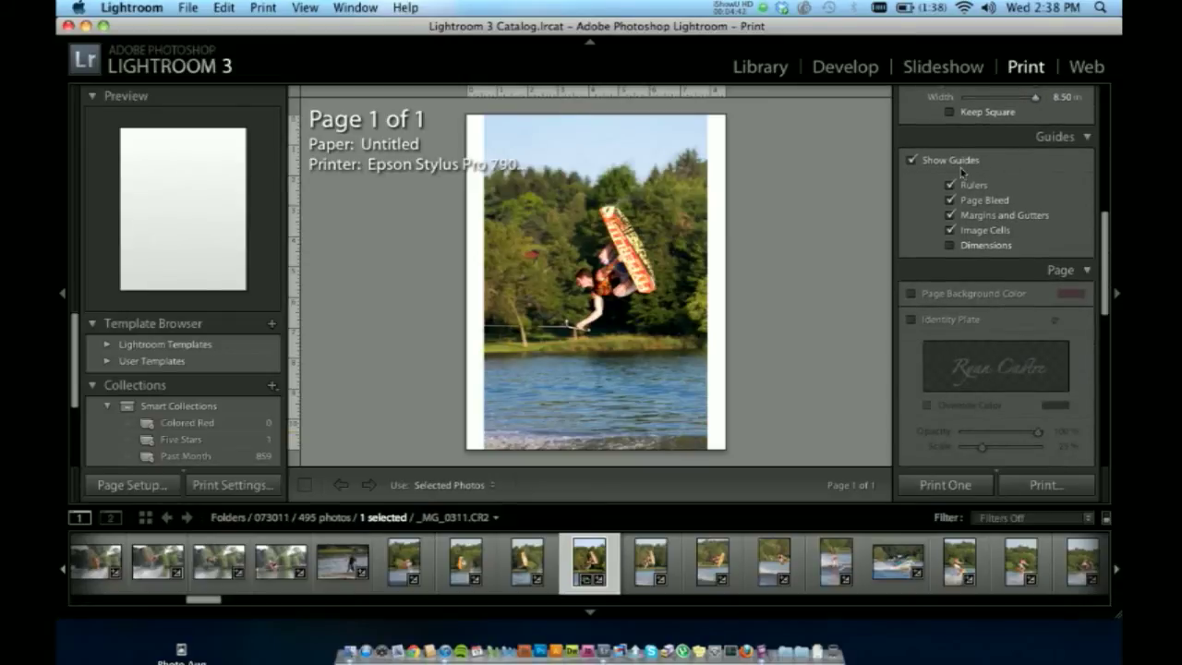
click(968, 161)
click(967, 162)
click(991, 215)
click(990, 215)
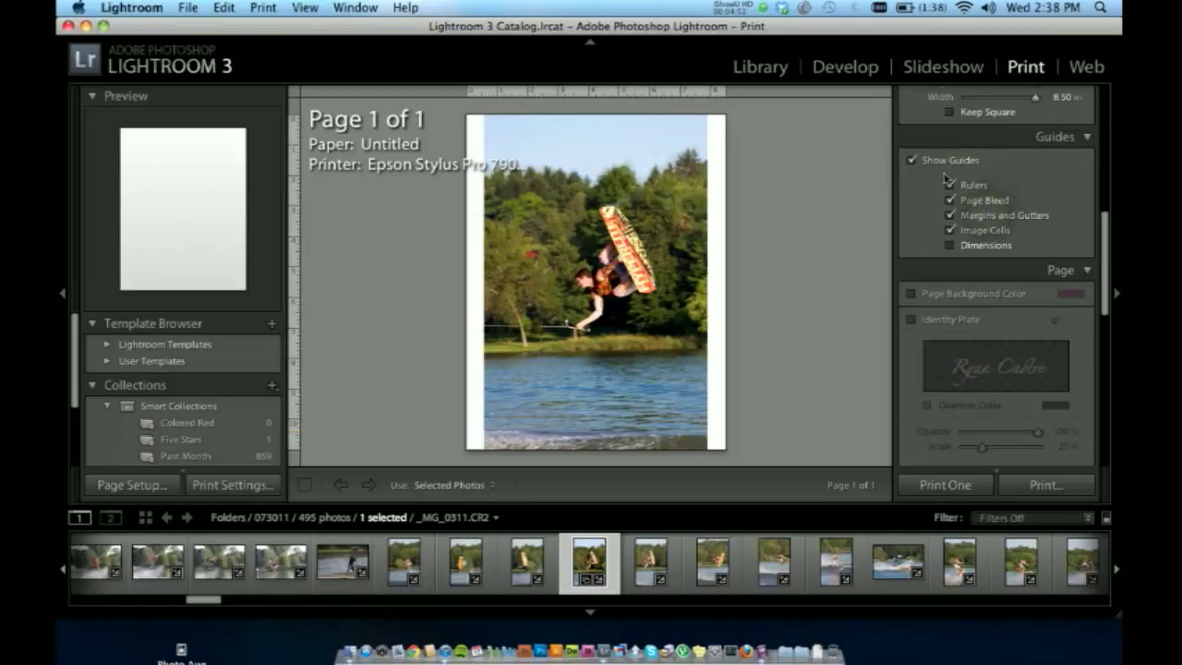
click(949, 200)
click(949, 200)
scroll(936, 185, down, 3)
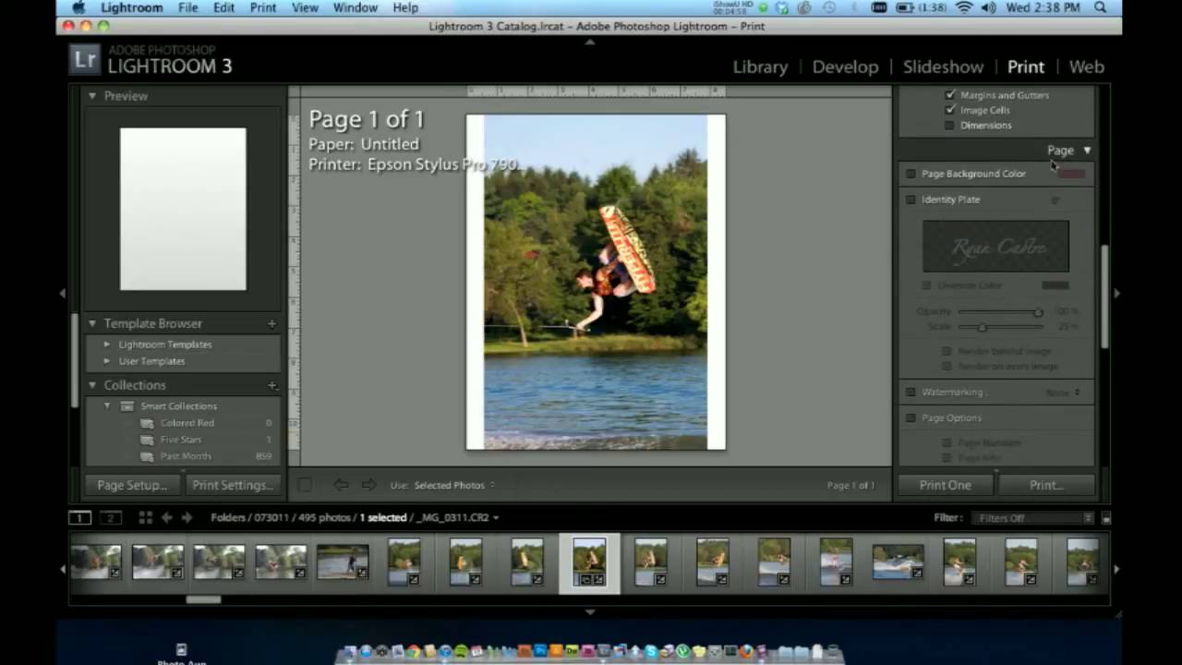
click(961, 175)
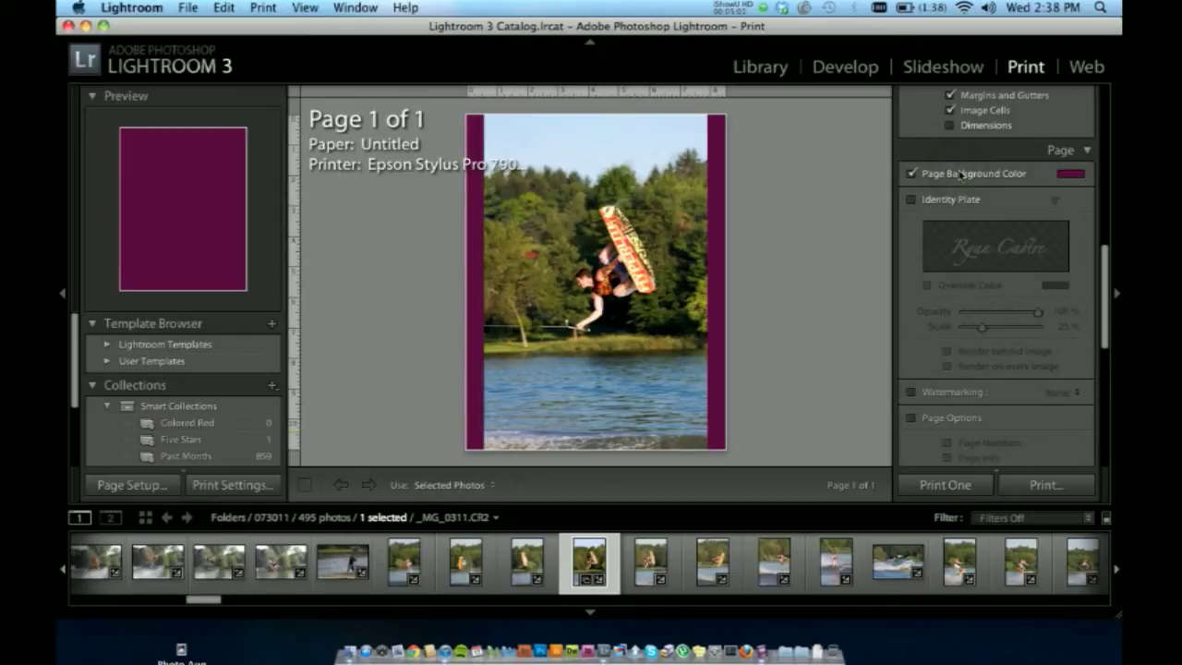
click(962, 175)
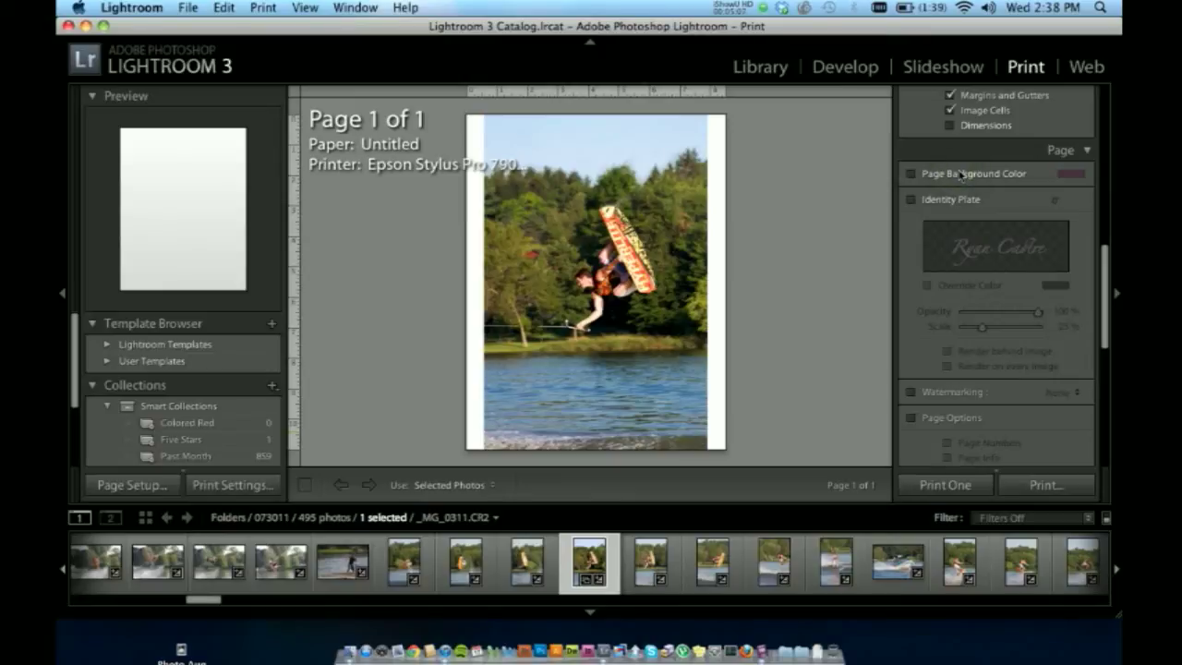
Try the identity plate, then enable watermarking with the RCP watermark.
click(912, 200)
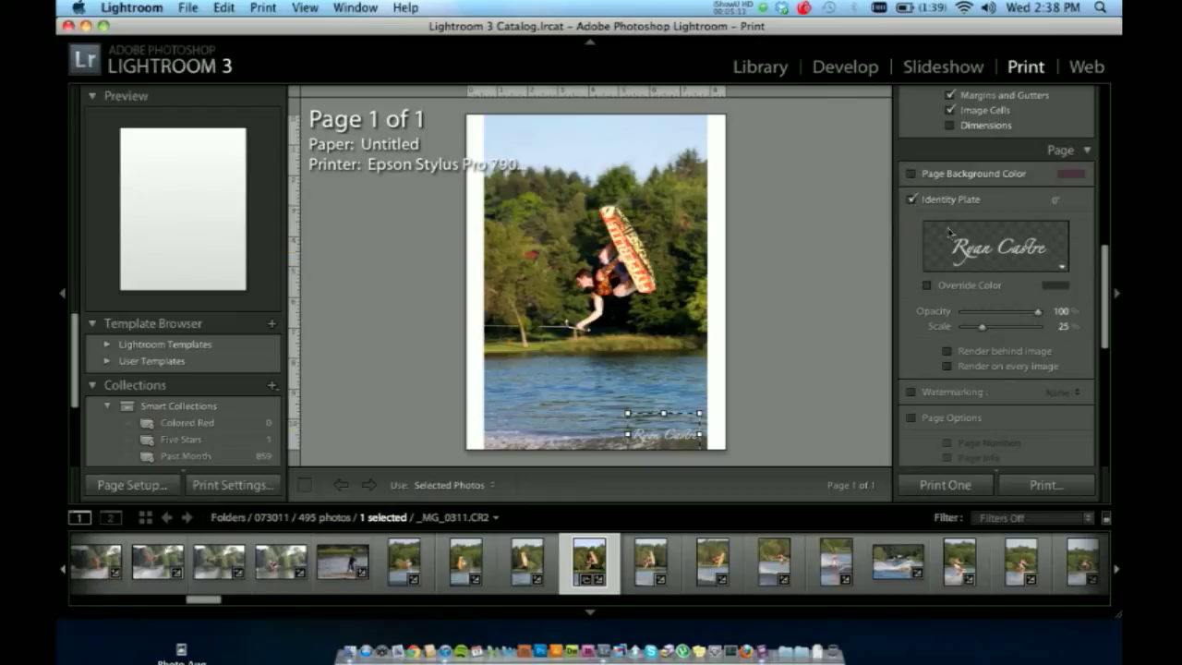
click(923, 201)
scroll(924, 203, down, 3)
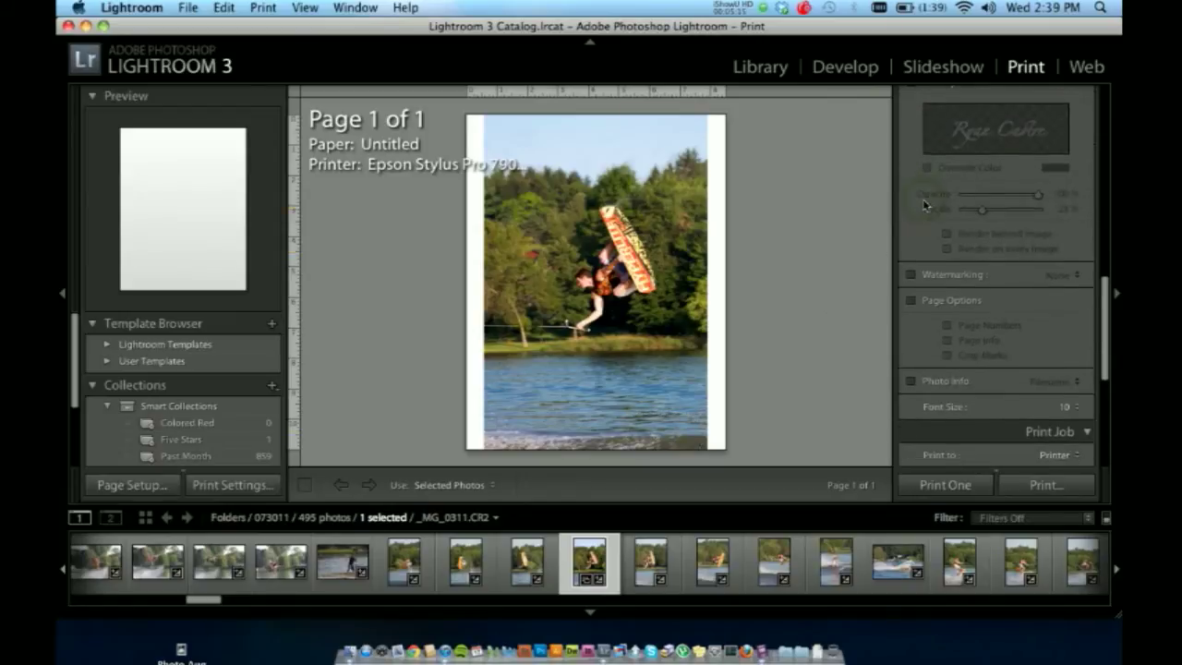
click(912, 275)
click(1055, 276)
click(1039, 274)
click(1054, 276)
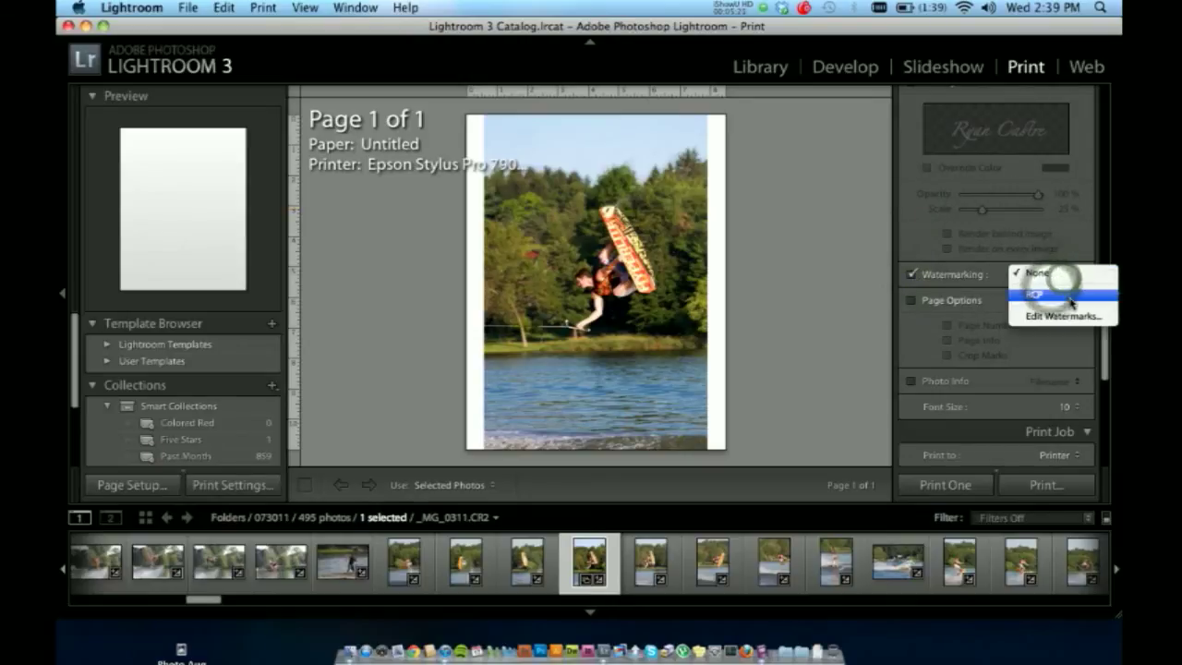
click(1067, 295)
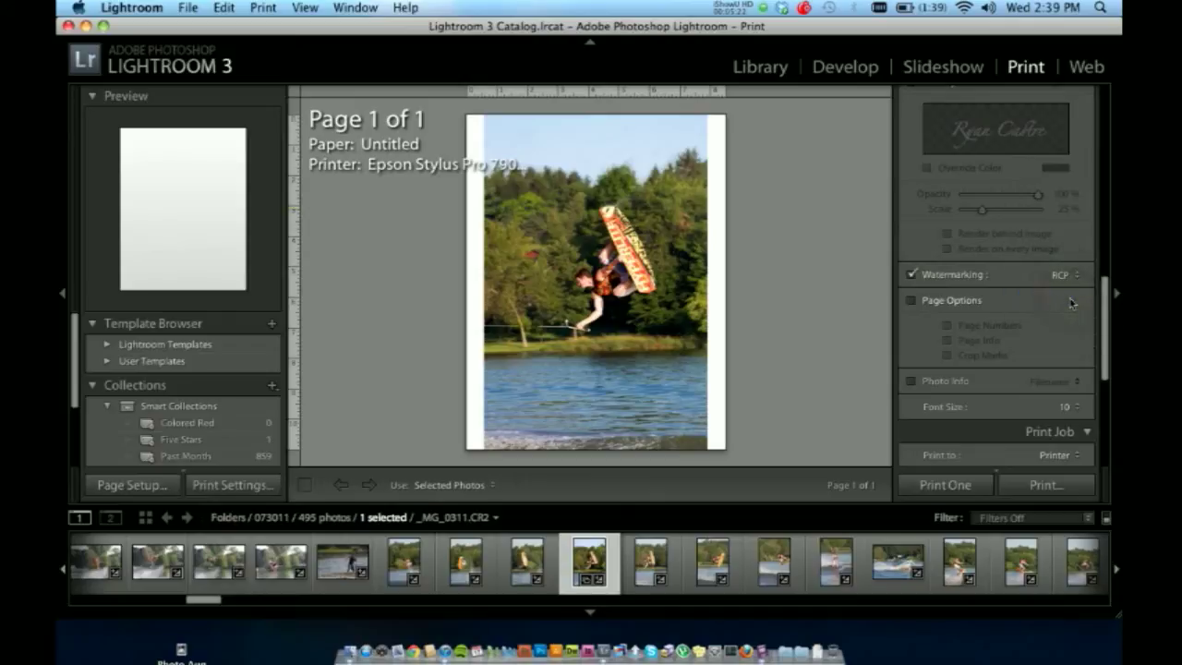
Turn watermarking off and enable the identity plate, scaled down to 1.
click(912, 274)
scroll(946, 203, up, 3)
click(945, 201)
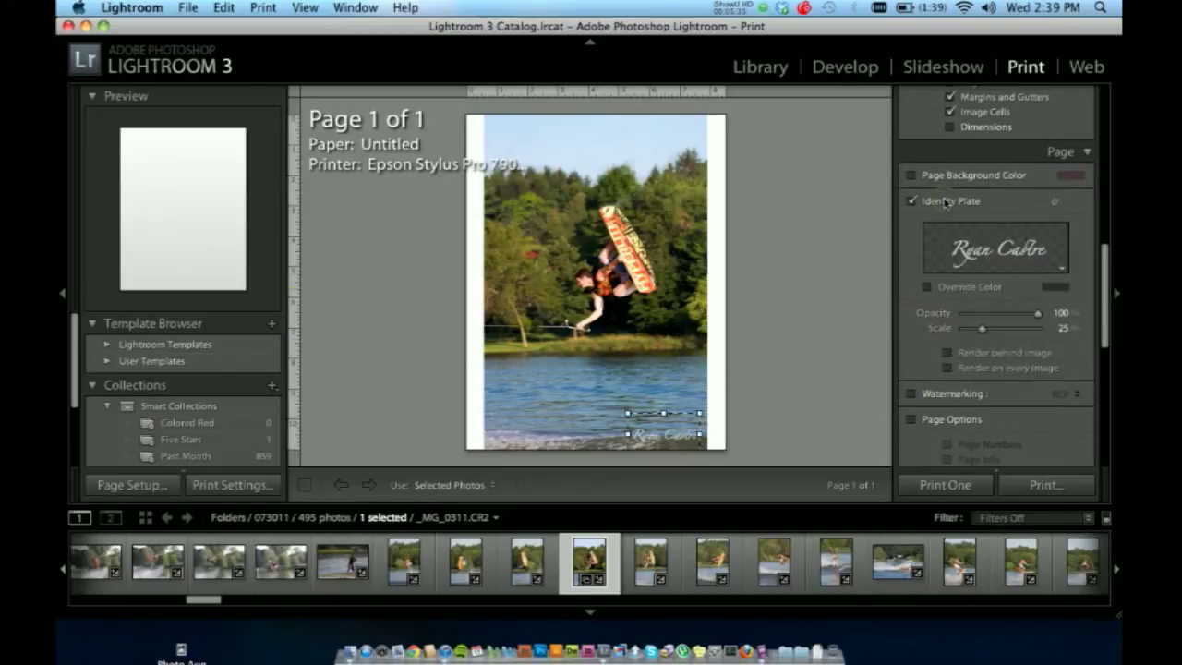
drag(981, 329, 951, 333)
Turn off the identity plate, try Page Options with page numbers and page info, then disable them.
click(949, 203)
scroll(933, 277, down, 5)
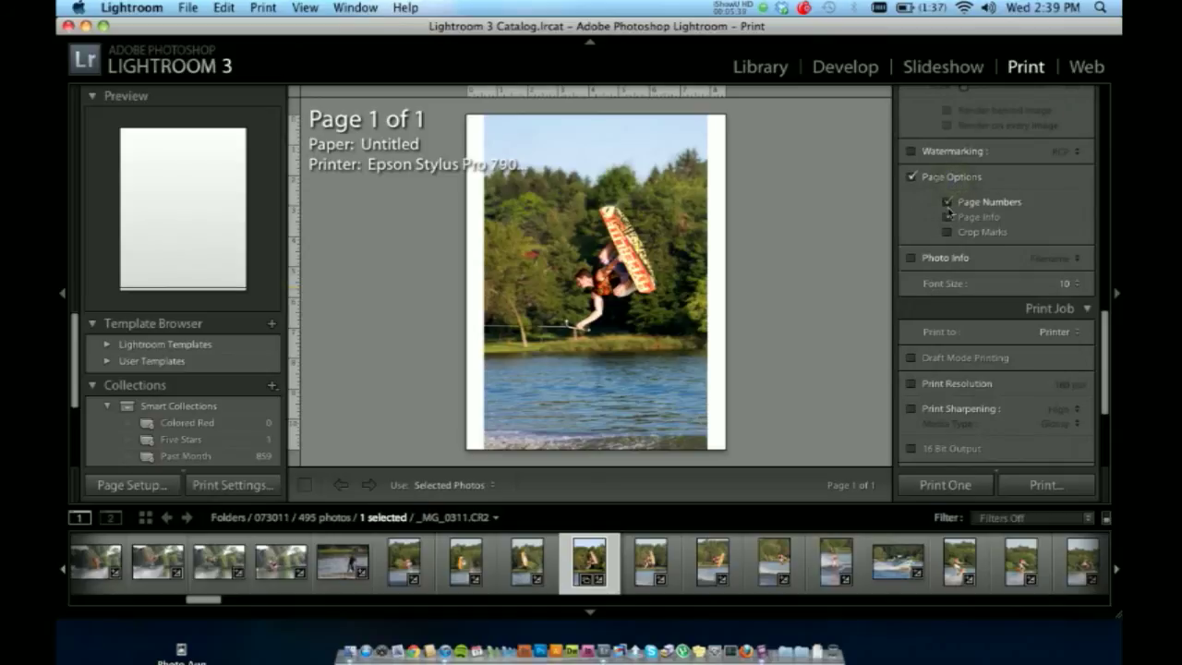
click(948, 202)
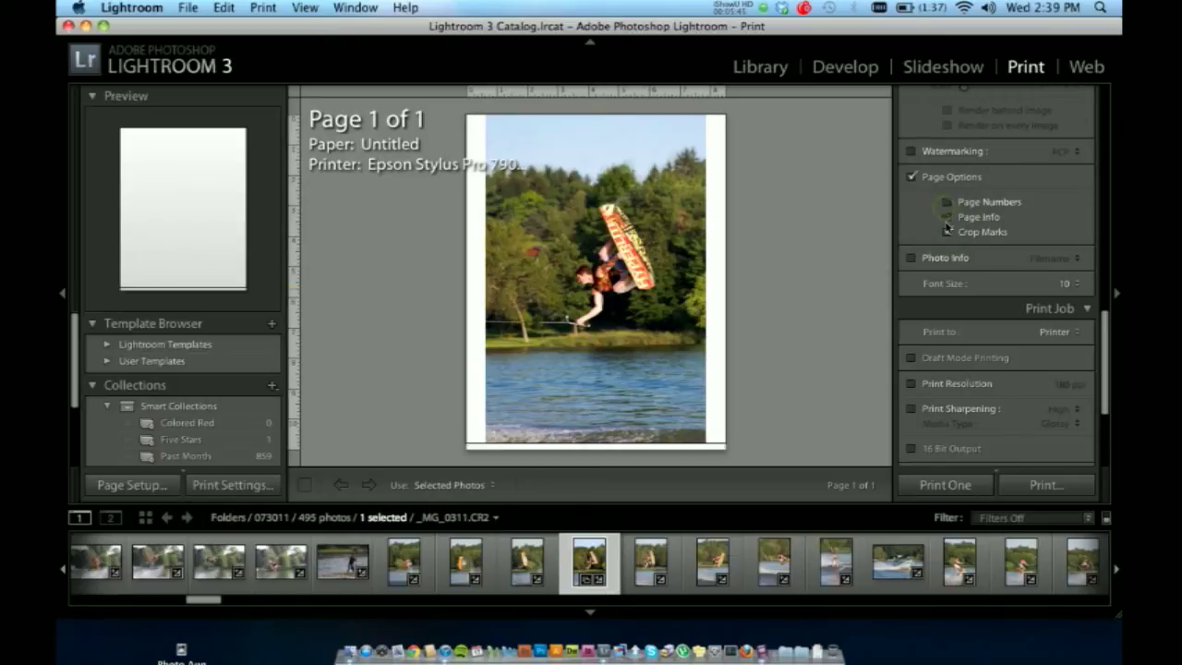
click(946, 217)
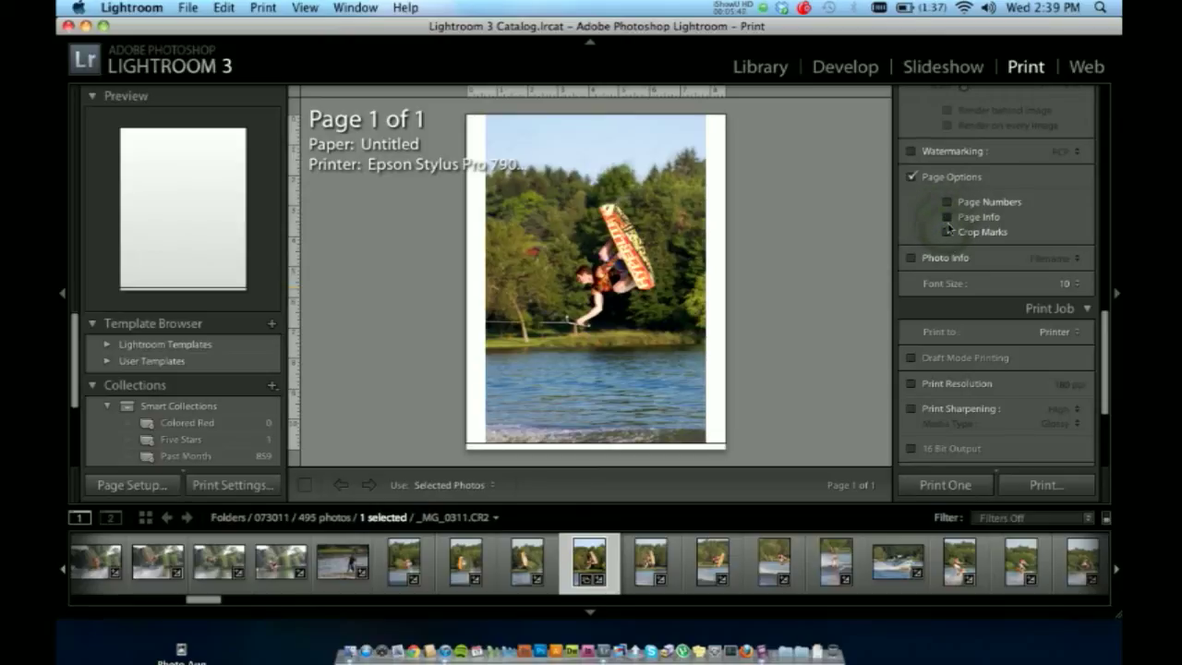
click(934, 178)
Reset the bottom margin back to 0.00 in.
scroll(933, 198, up, 10)
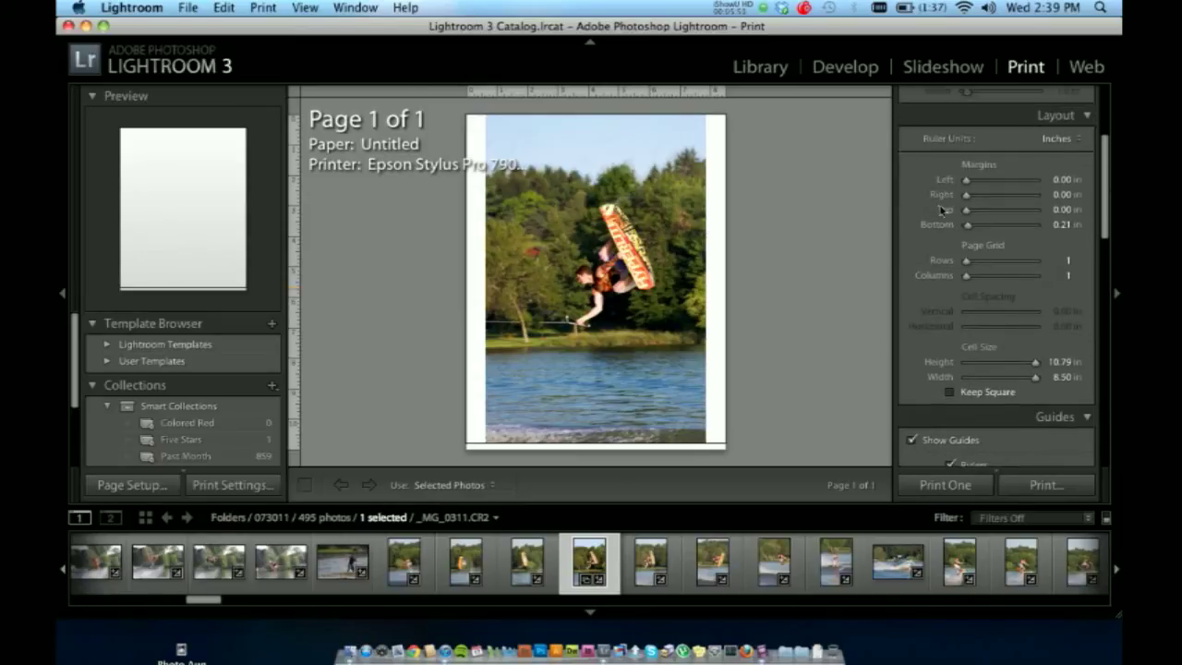
double_click(969, 229)
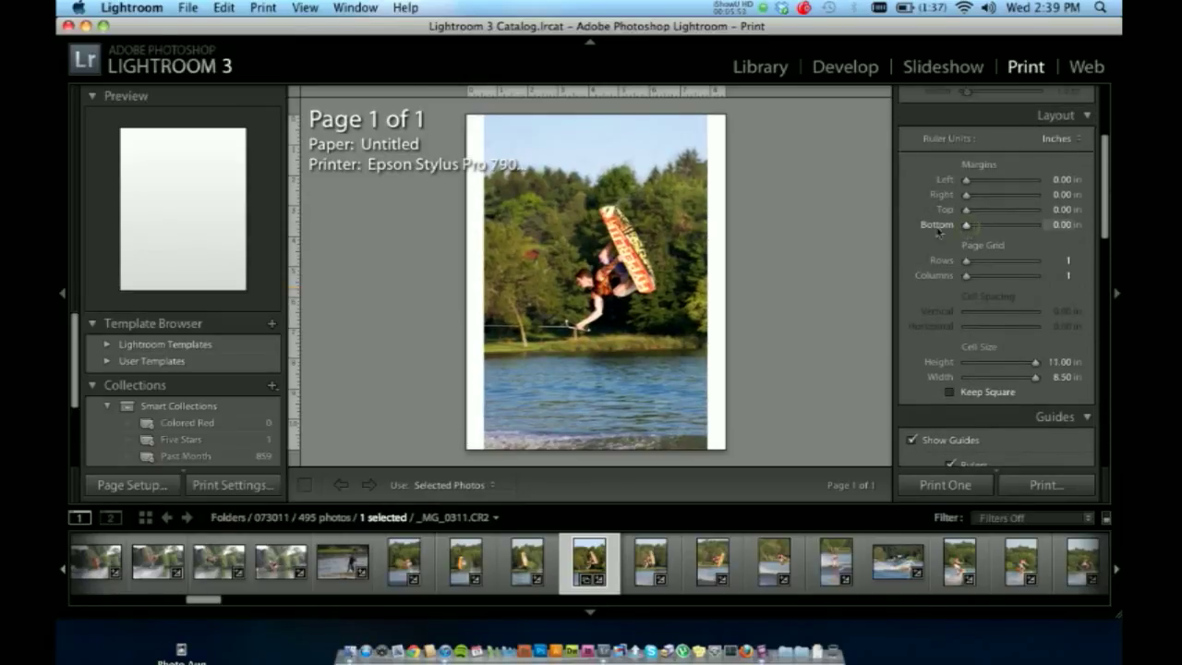
scroll(977, 302, down, 5)
scroll(977, 302, down, 8)
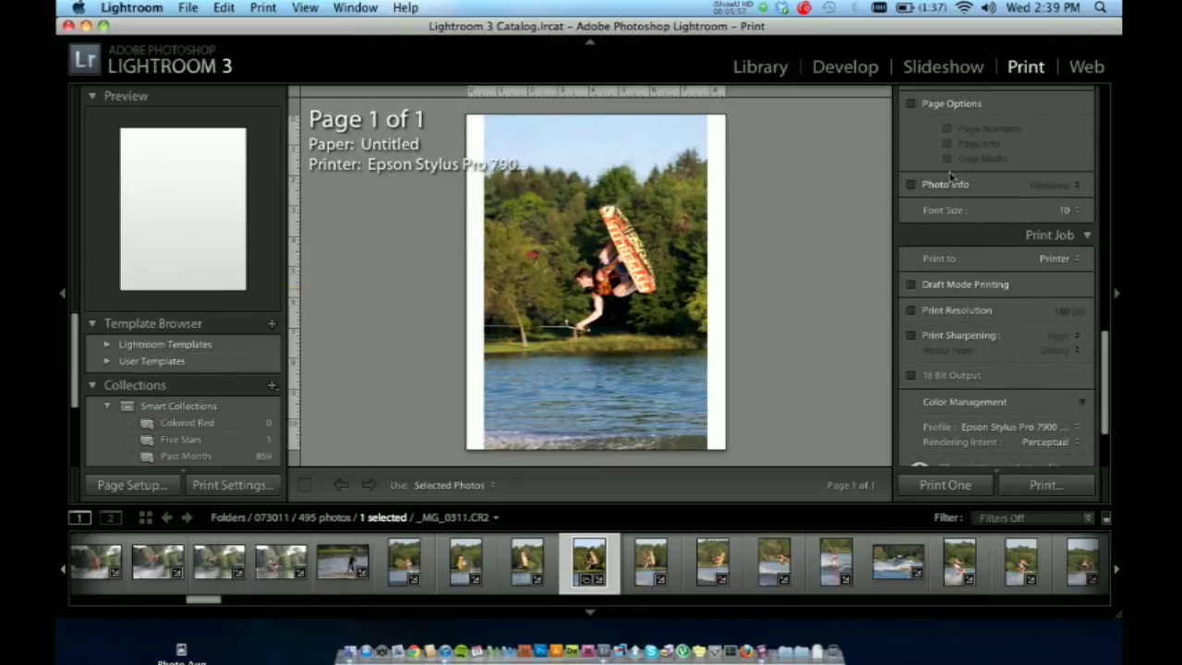
scroll(951, 185, down, 2)
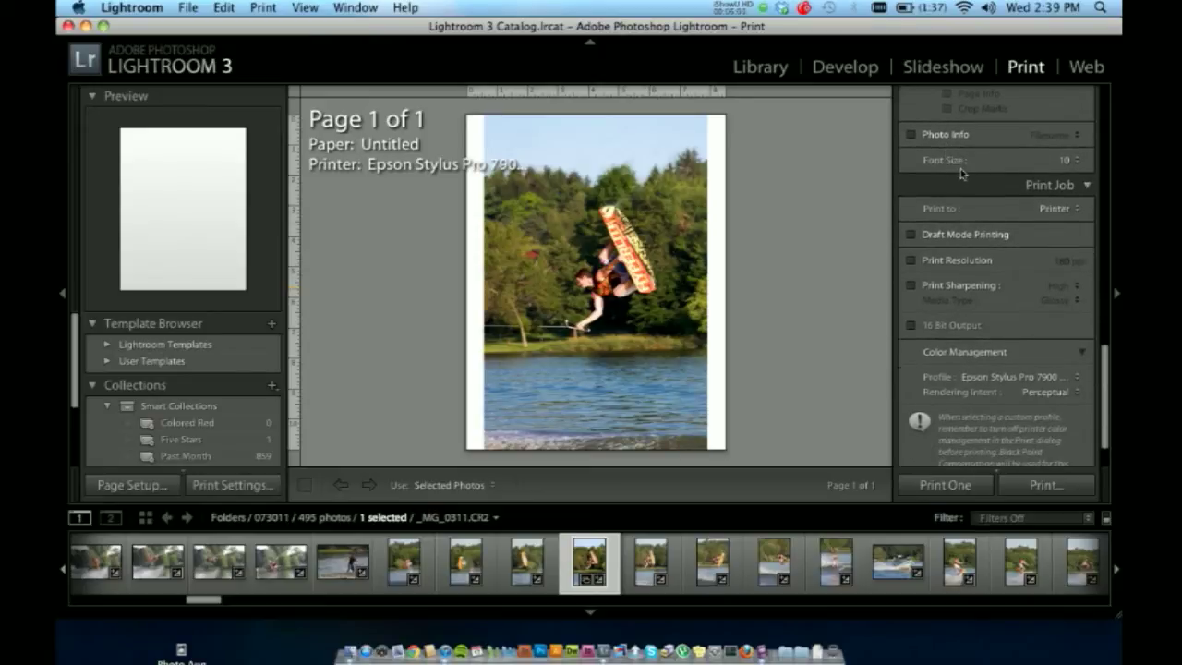
scroll(961, 174, down, 3)
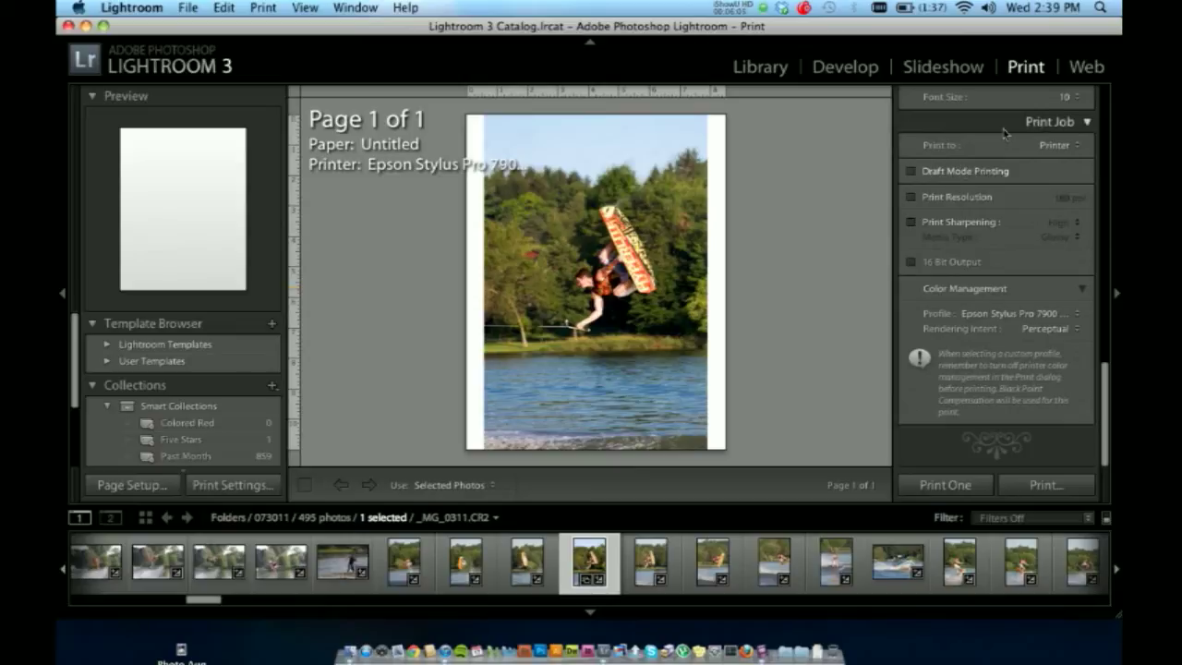
click(1035, 151)
click(1035, 144)
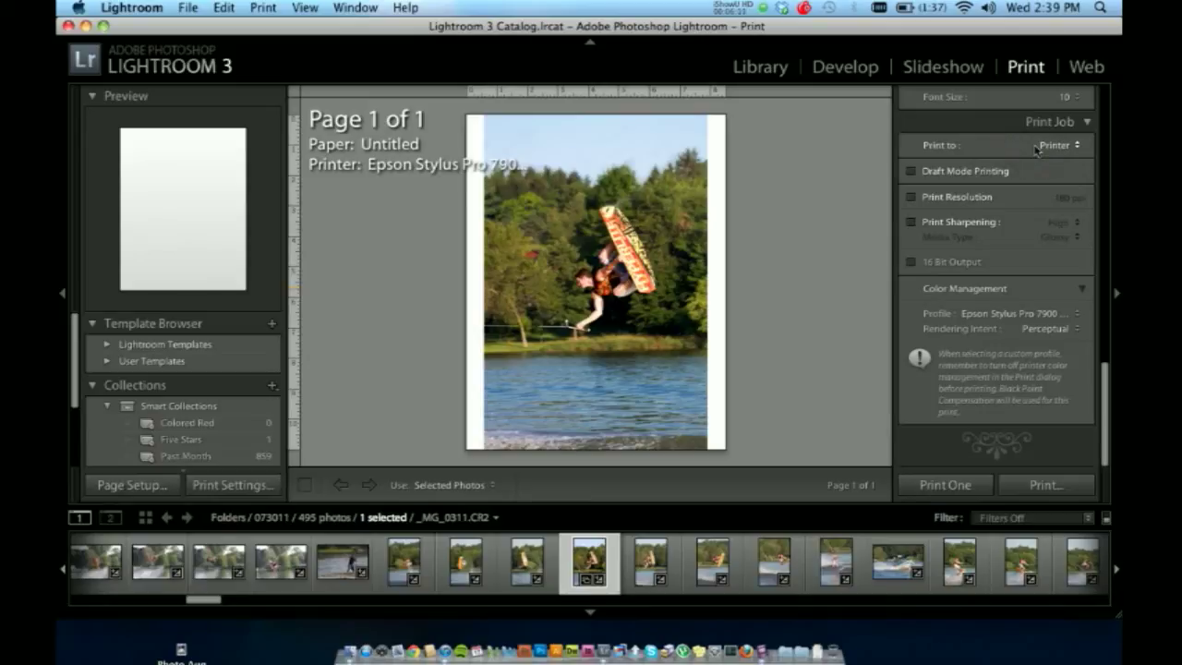
click(1036, 148)
click(1036, 148)
Enable Print Resolution at 180 ppi and leave Print Sharpening unticked after trying it.
click(939, 200)
click(1053, 196)
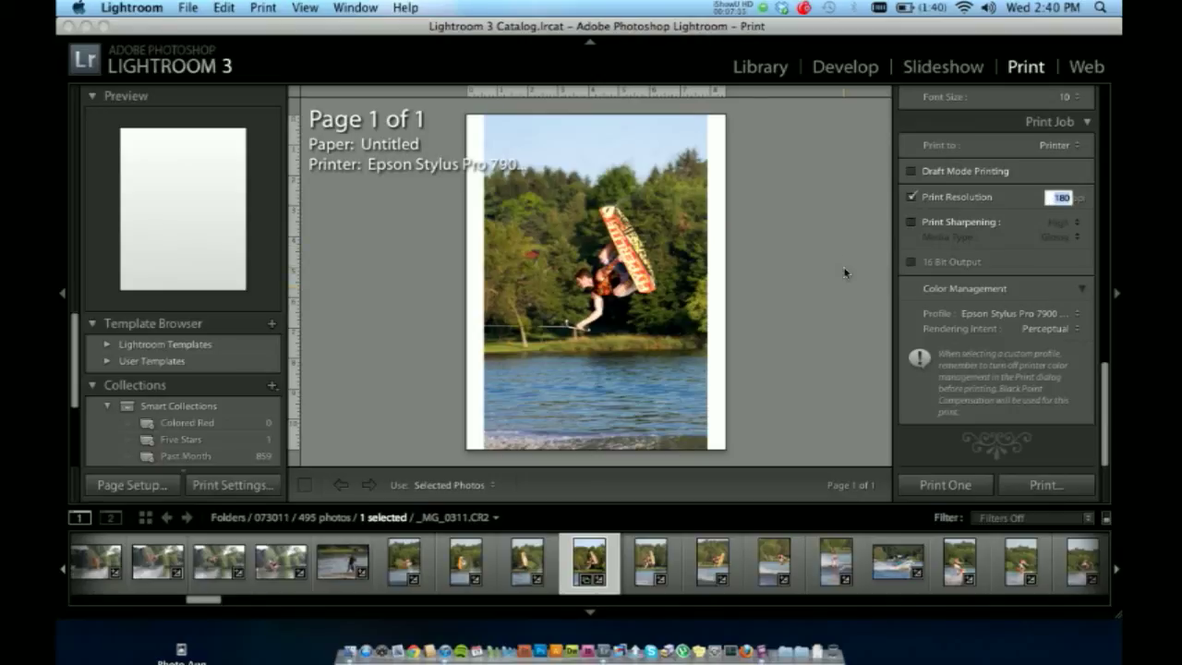
click(926, 226)
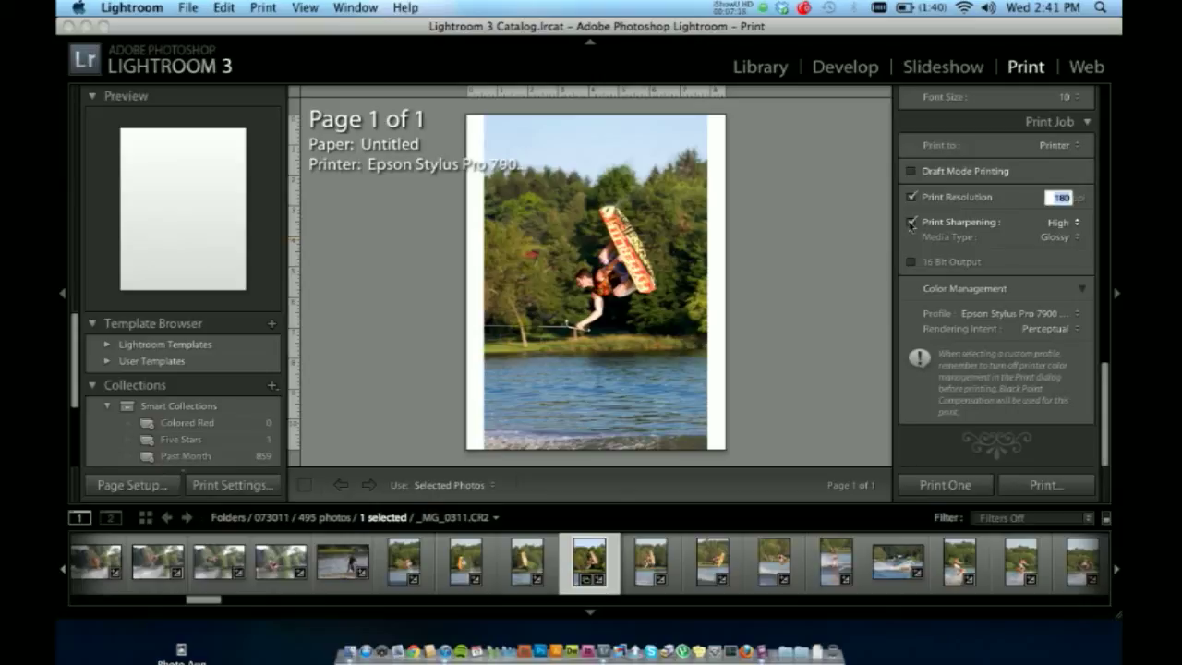
click(911, 223)
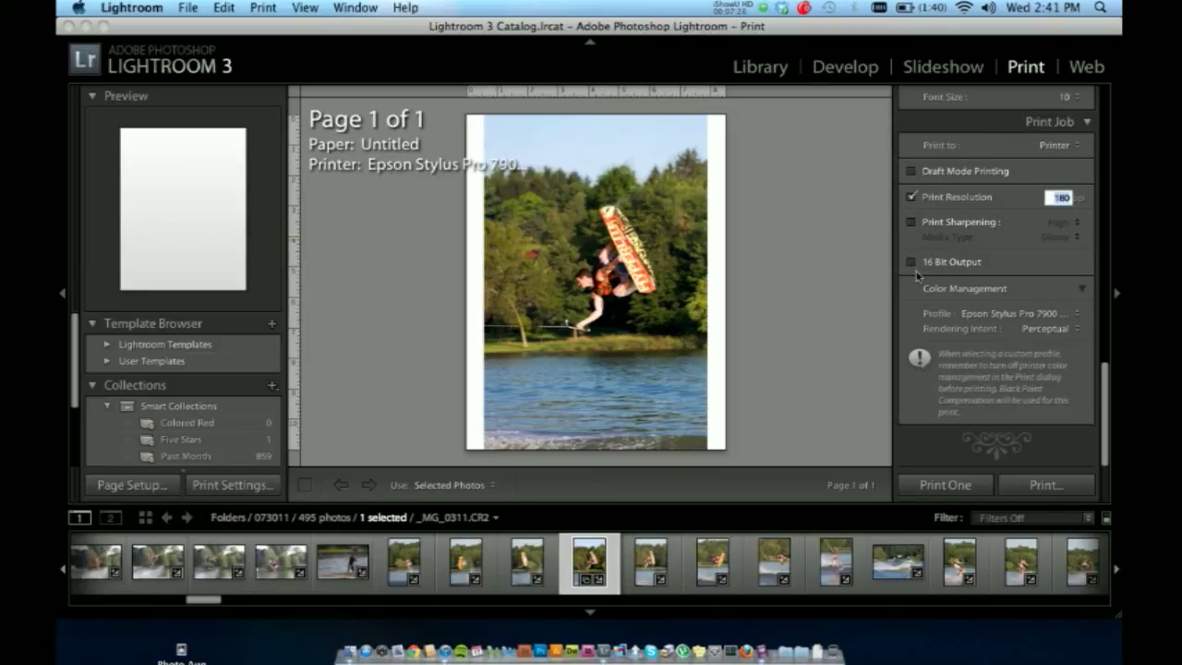
Change the print color profile from the Epson 7900 Chrome Luster profile to Managed by Printer.
click(998, 319)
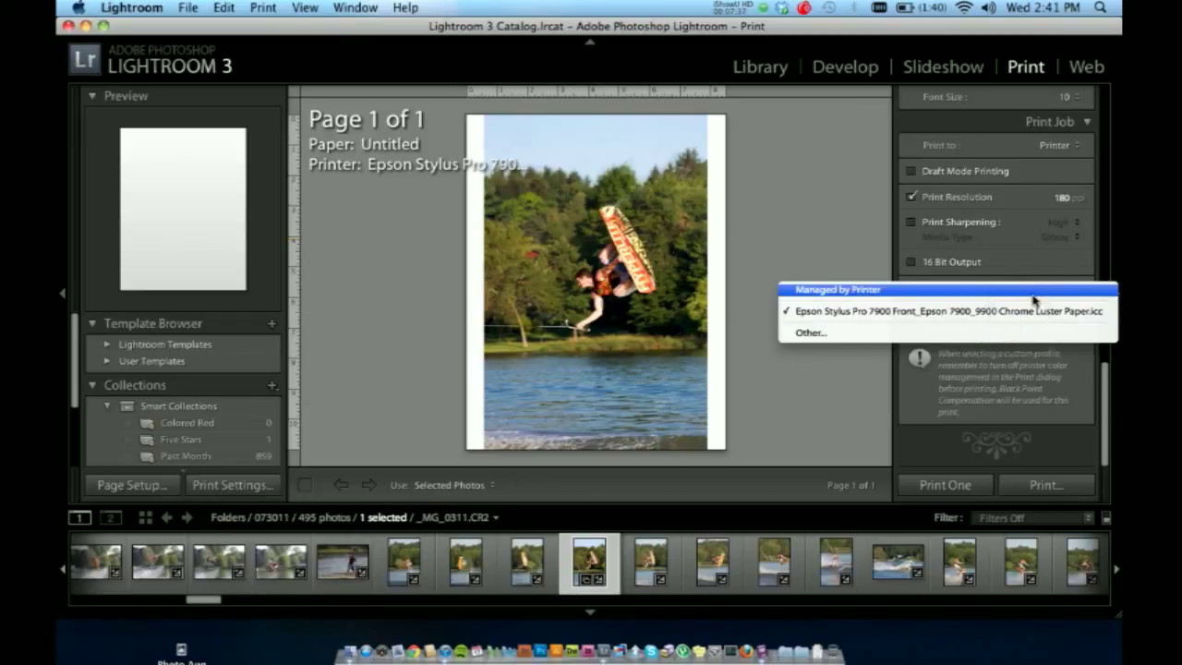
click(1034, 311)
click(1034, 319)
click(1034, 314)
click(1035, 312)
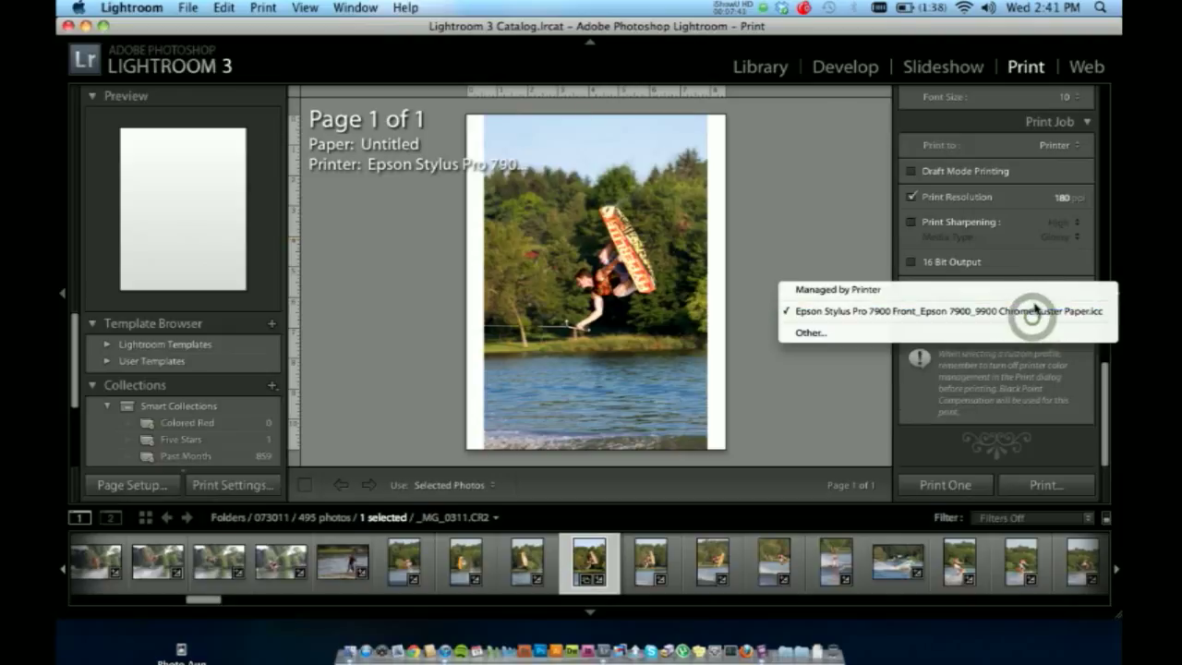
click(1034, 290)
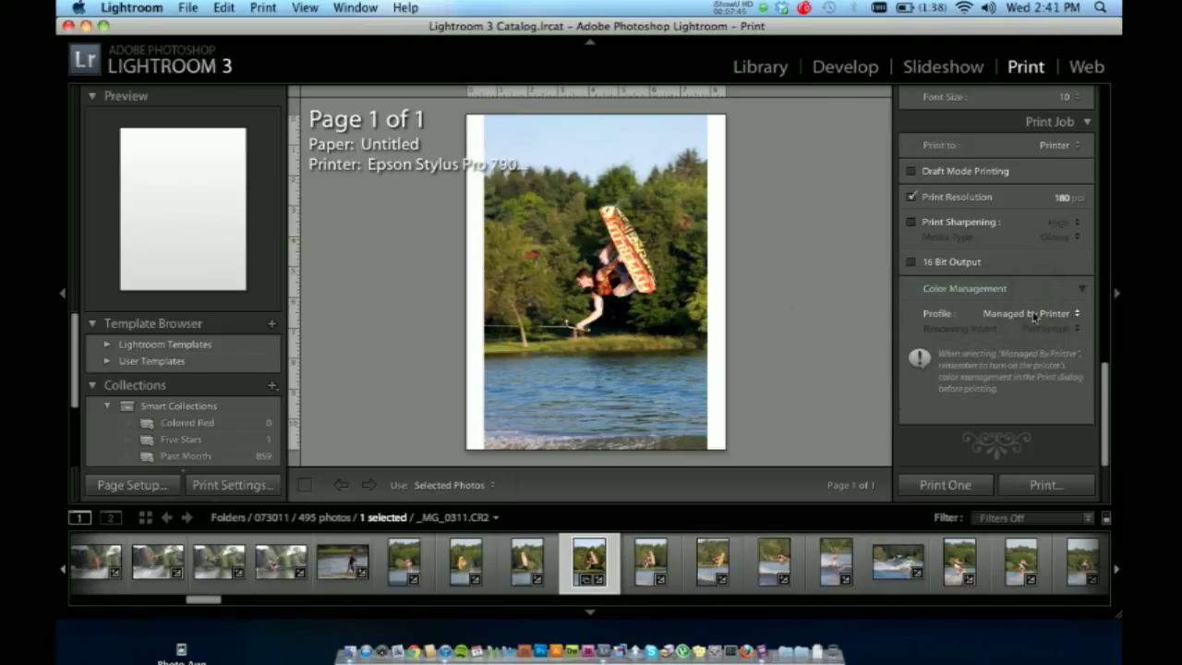
click(1032, 315)
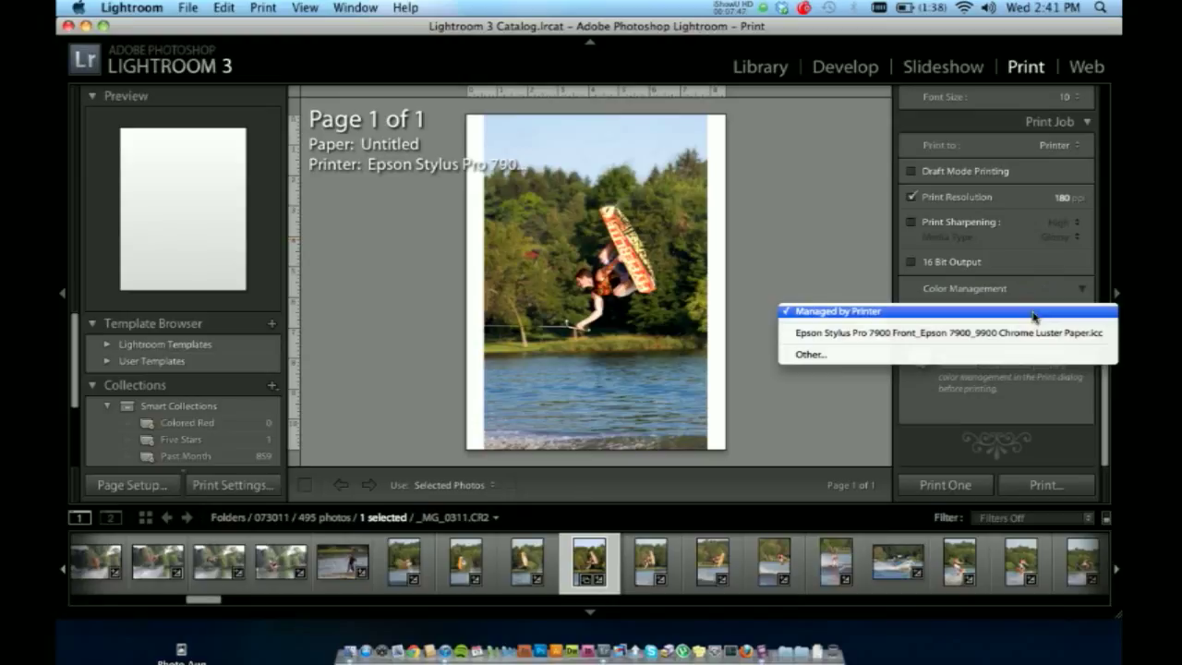
Under Other…, tick only the Epson Stylus Pro 7900 Chrome Luster Paper profile in Choose Profiles.
click(999, 356)
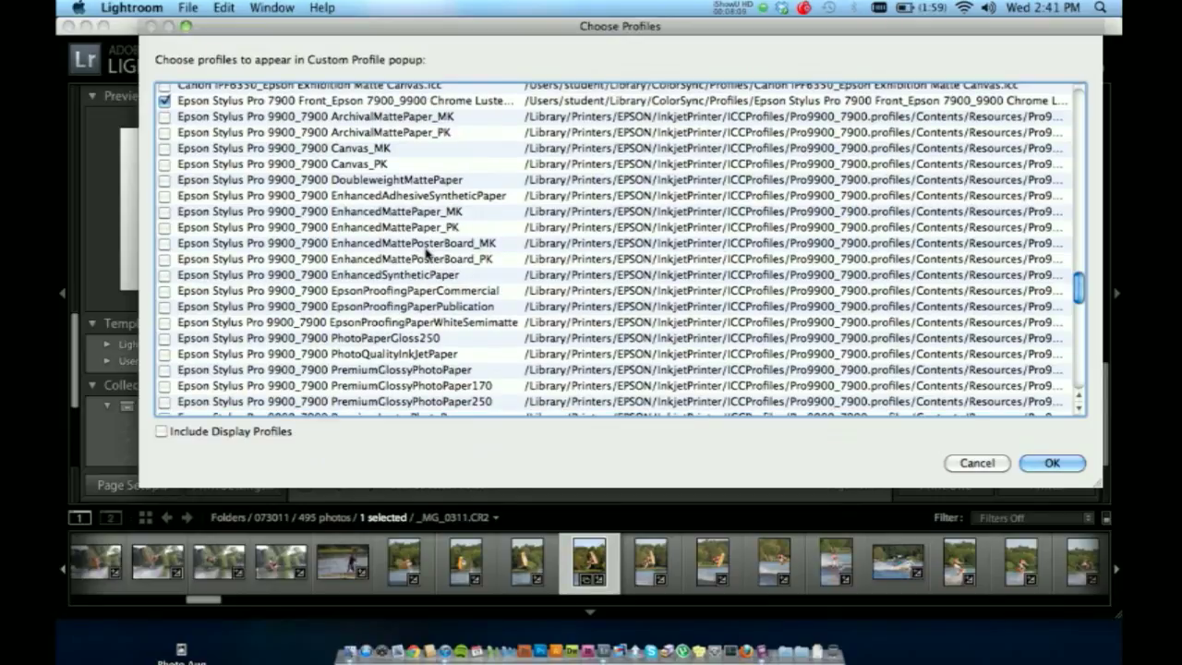
scroll(437, 136, down, 3)
scroll(437, 134, down, 9)
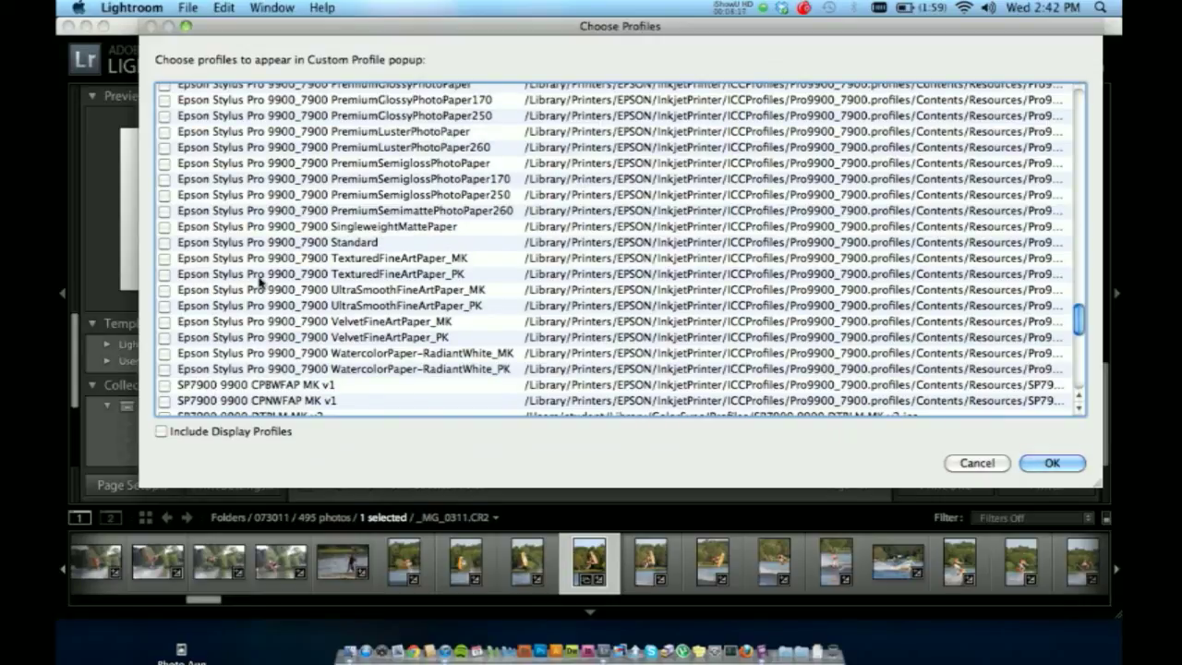
scroll(184, 246, up, 5)
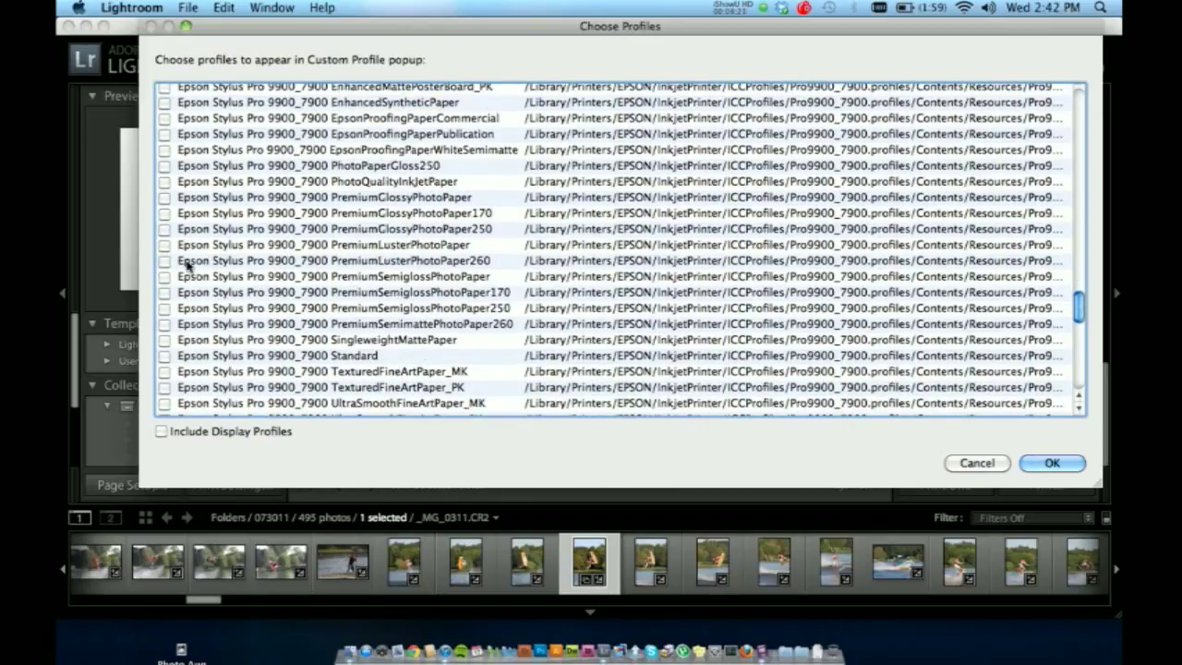
scroll(196, 265, up, 6)
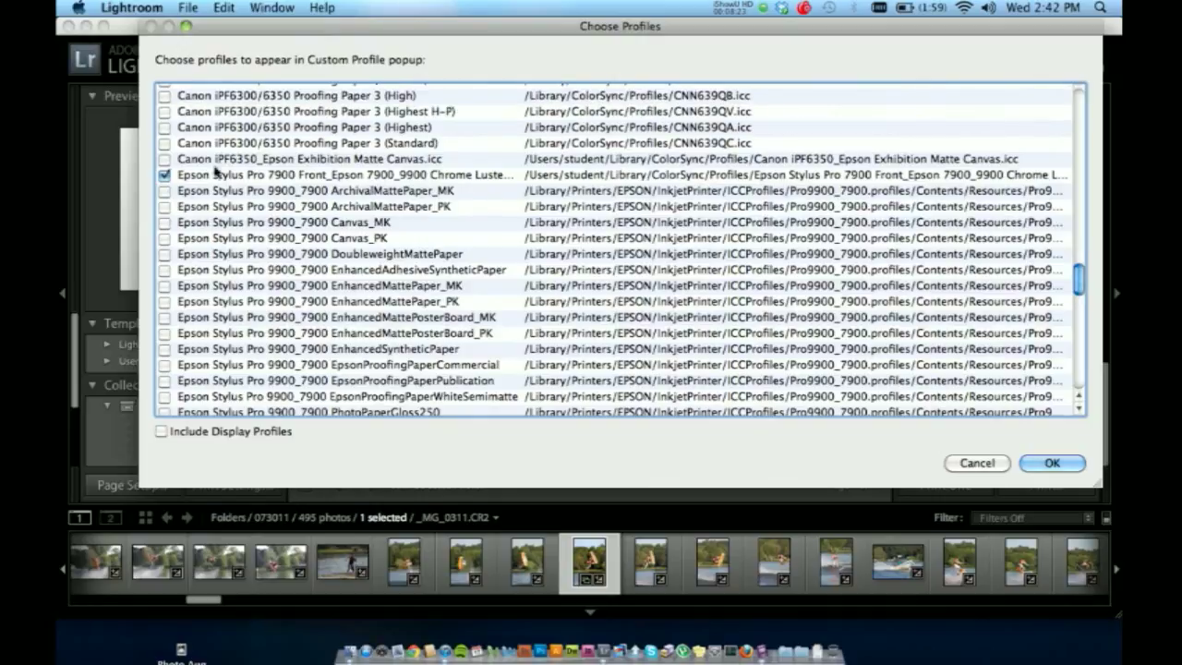
click(243, 178)
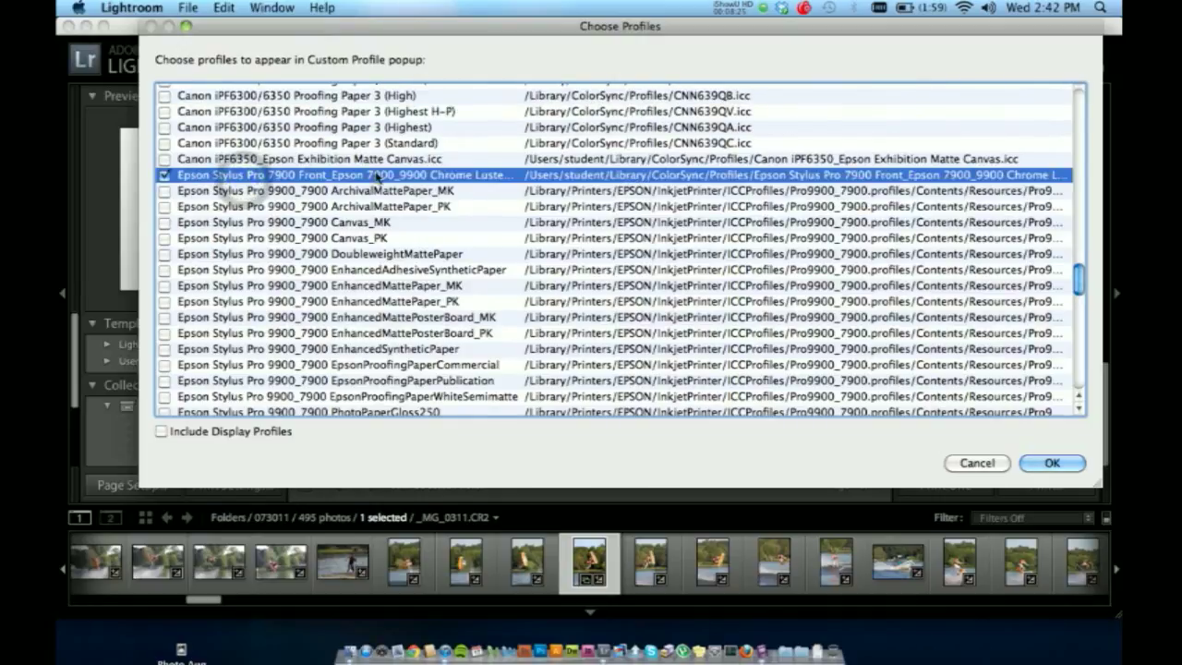
Confirm the profile list and open the Print dialog for the Epson Stylus Pro 7900 Front, 1 copy.
click(1041, 463)
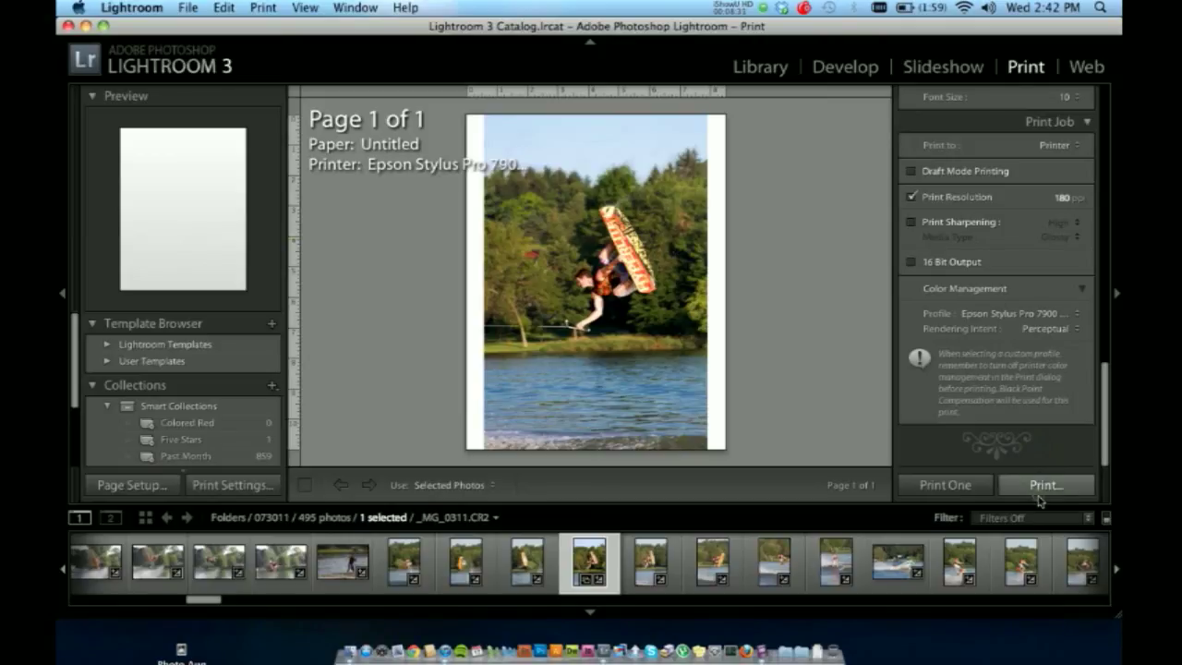
click(1042, 487)
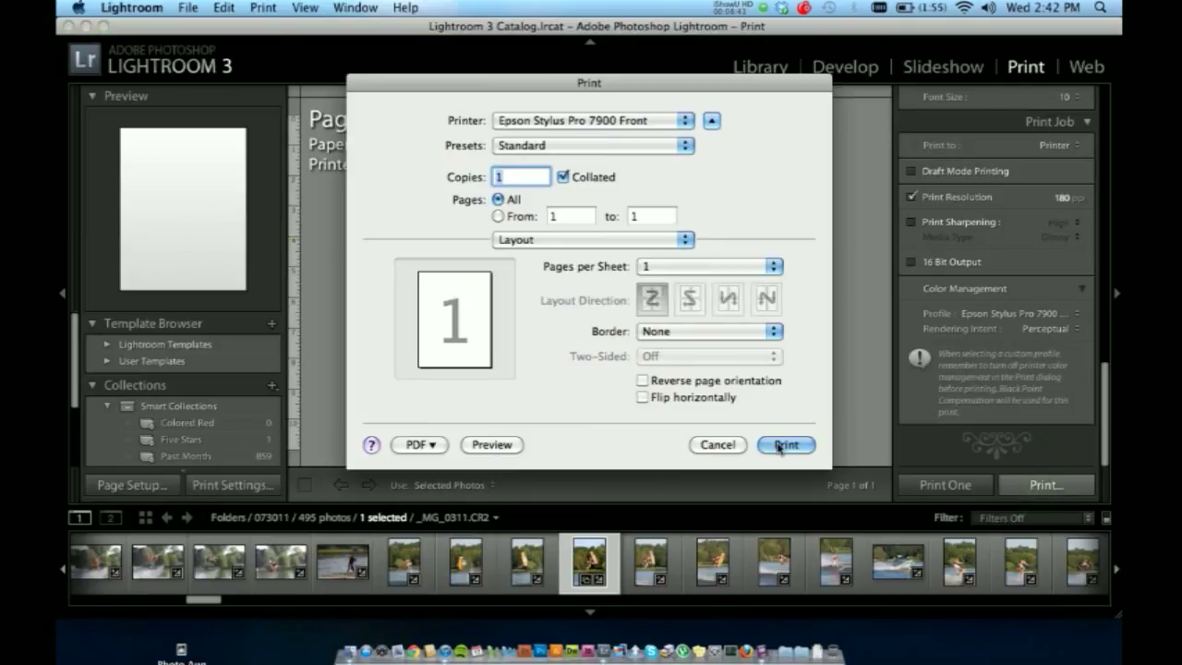